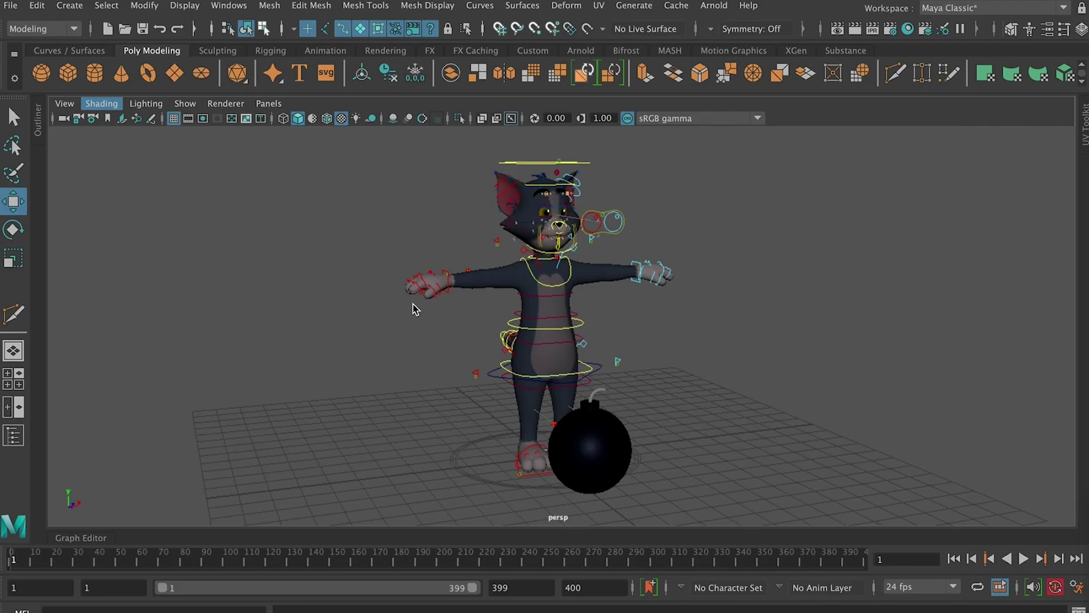
# Step: Start a new project in the Project Window and name it Blocking_Picking_Up
pyautogui.moveTo(373, 309)
pyautogui.keyDown('alt'); pyautogui.mouseDown()
pyautogui.moveTo(415, 307)
pyautogui.moveTo(366, 307)
pyautogui.mouseUp(); pyautogui.keyUp('alt')
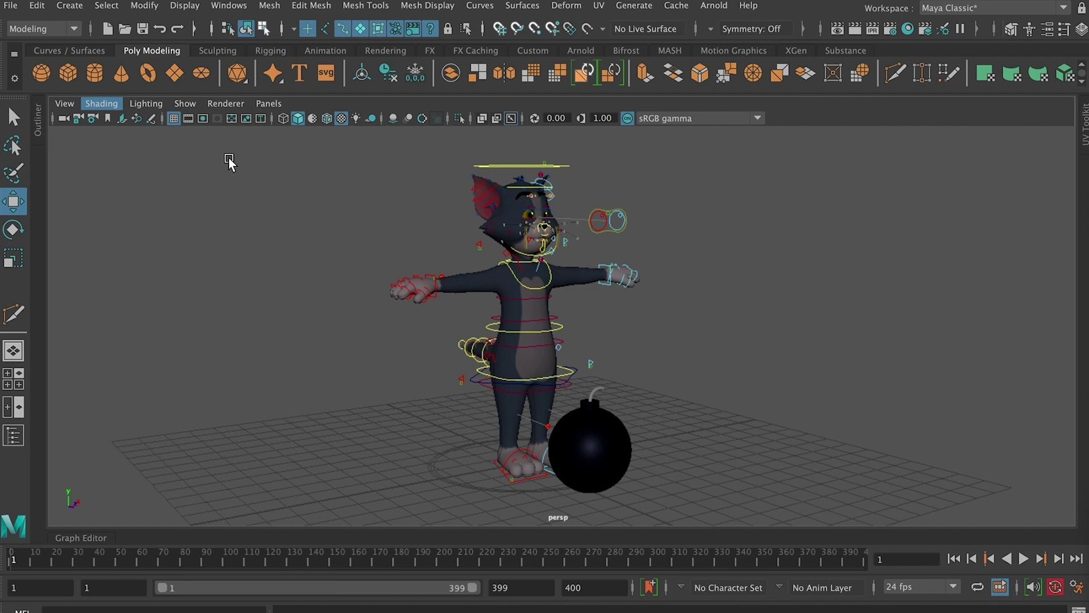
pyautogui.click(12, 7)
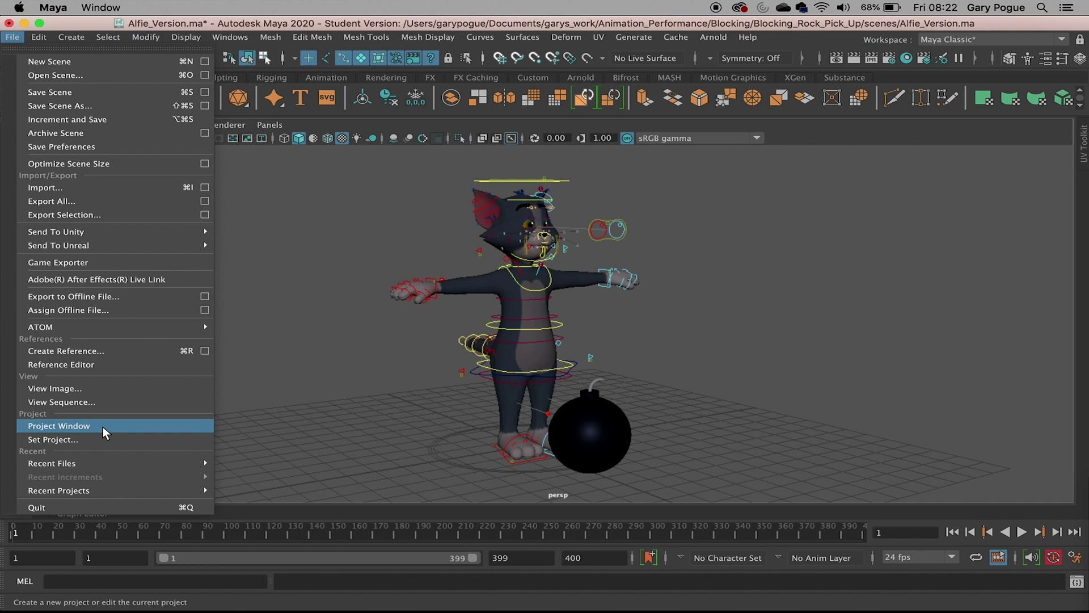
pyautogui.click(103, 426)
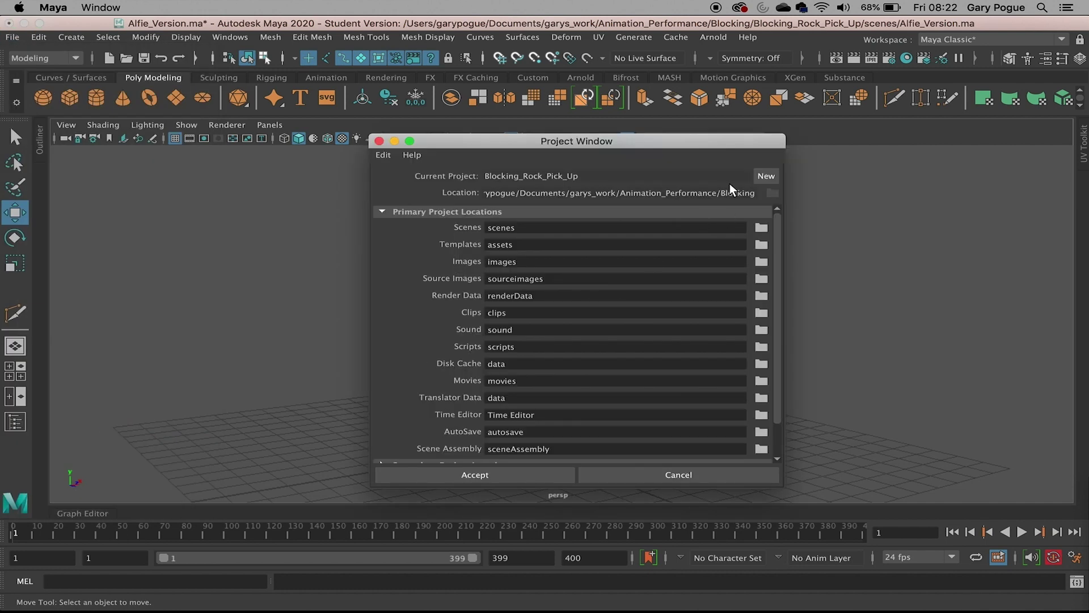
pyautogui.click(765, 177)
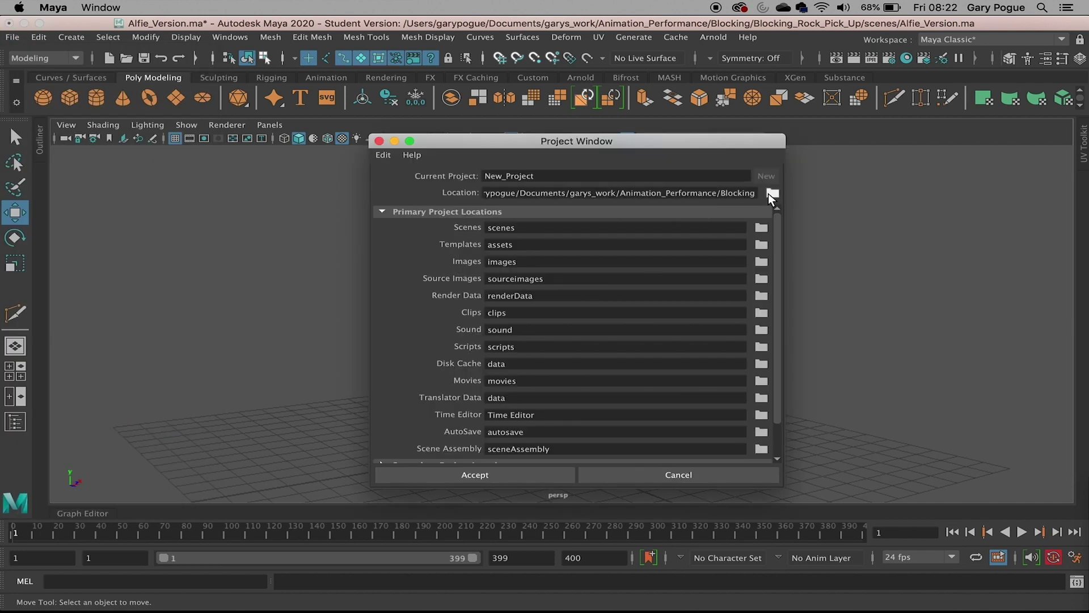
pyautogui.doubleClick(554, 175)
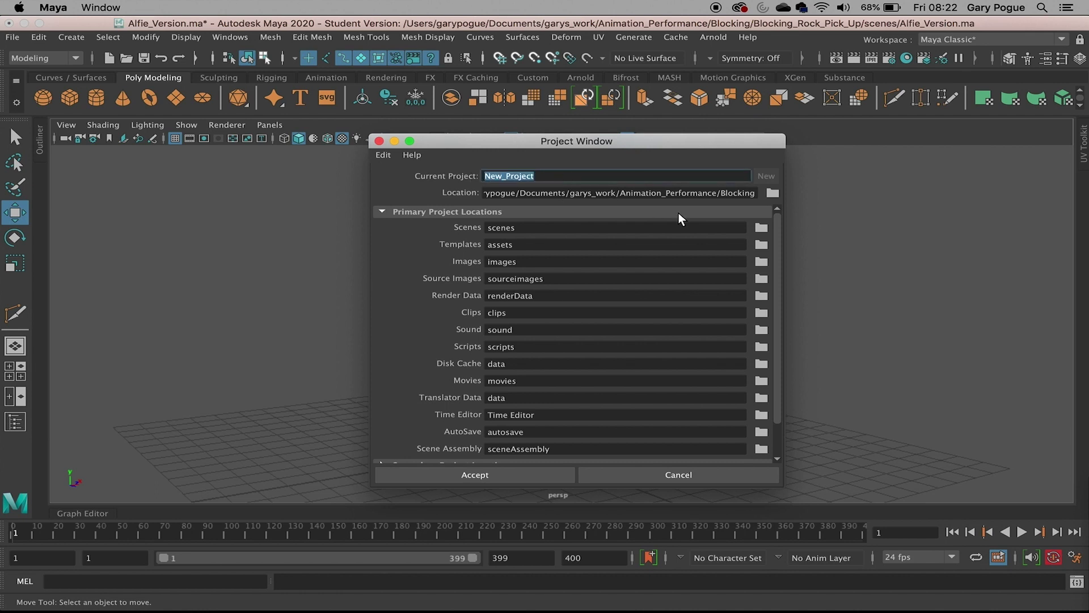
pyautogui.press('BackSpace')
pyautogui.write('Blocking_Picking_Up')
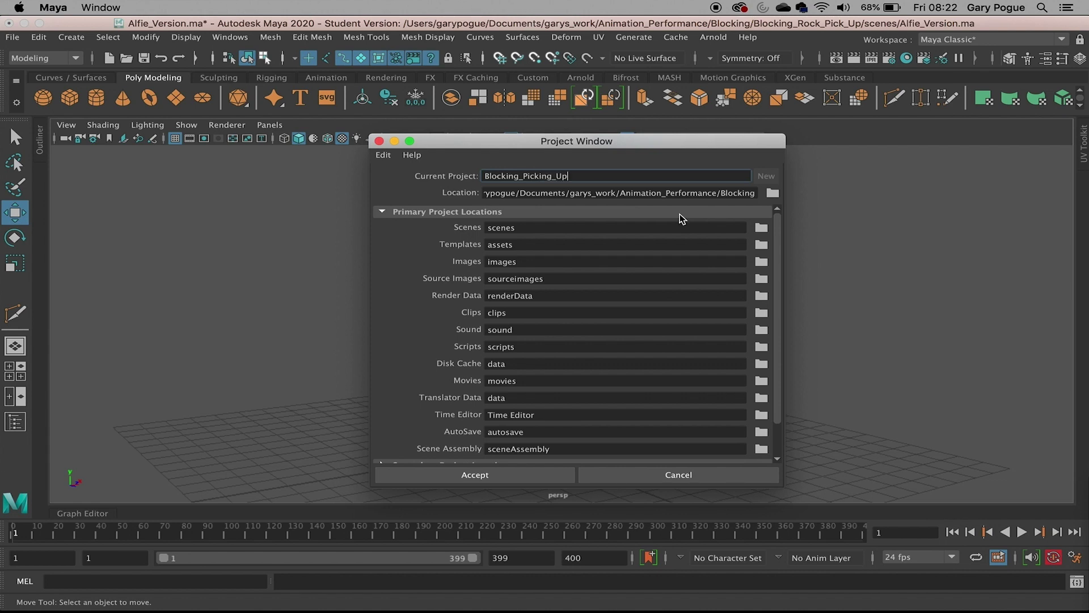
# Step: Set the project location to the Animation_Performance/Blocking folder
pyautogui.click(773, 193)
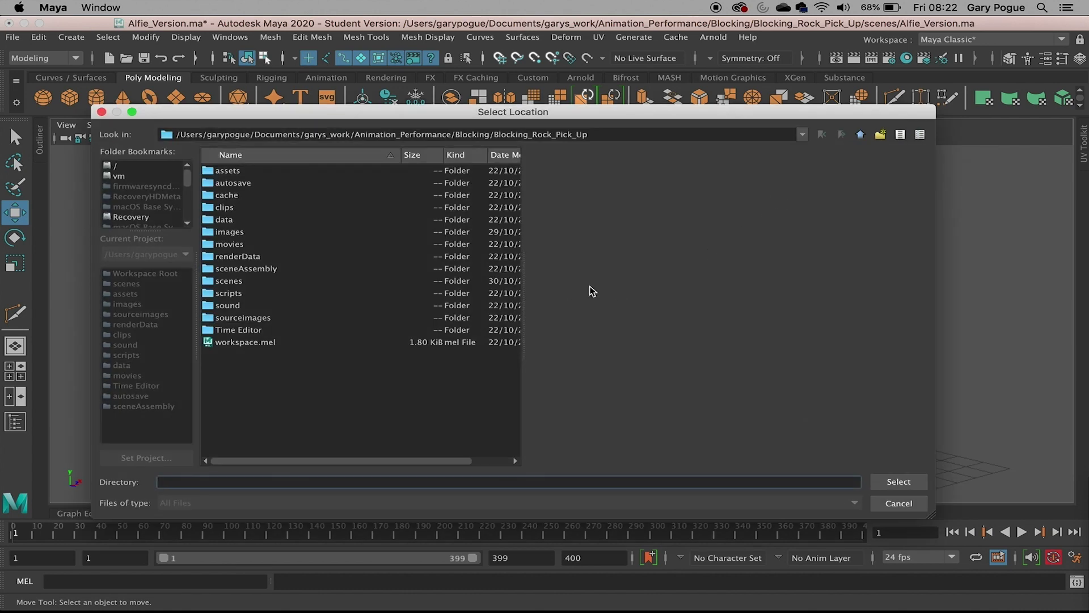
pyautogui.click(863, 136)
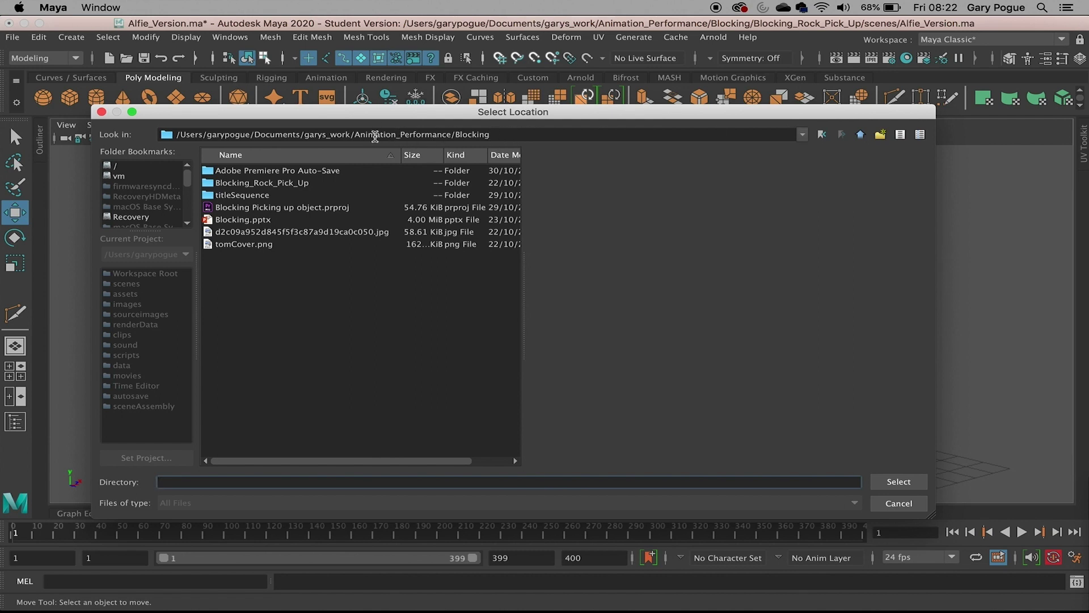
pyautogui.click(864, 138)
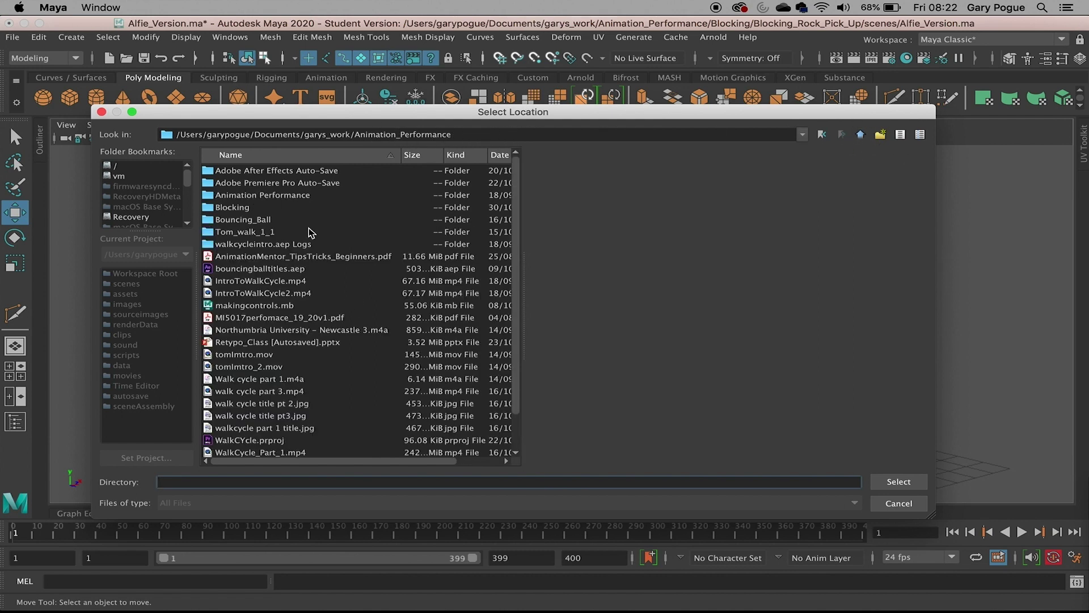
pyautogui.click(244, 211)
pyautogui.doubleClick(244, 211)
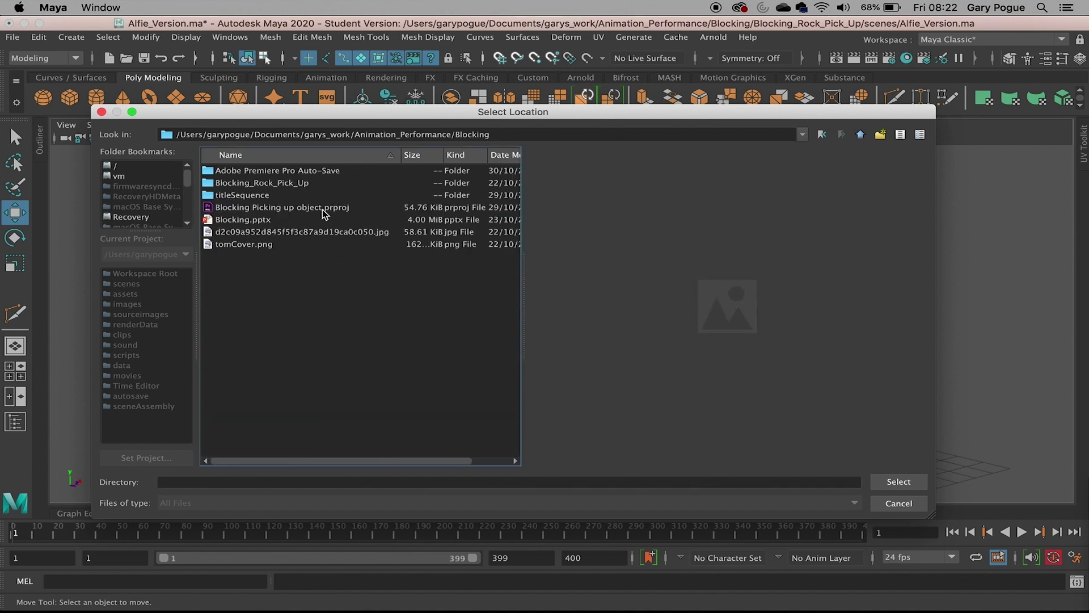
pyautogui.click(891, 483)
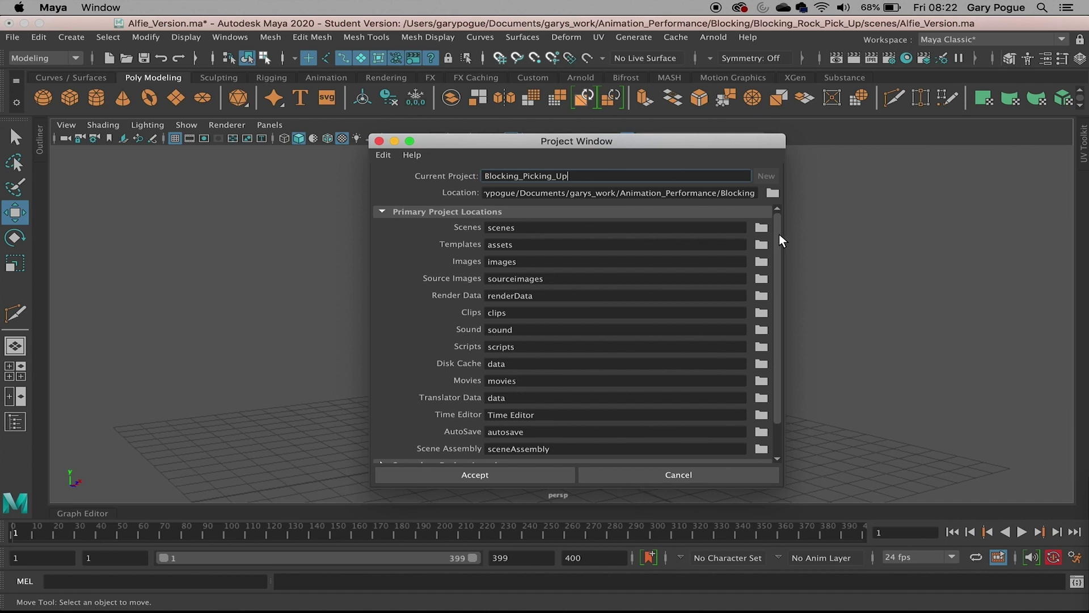
pyautogui.moveTo(778, 234); pyautogui.dragTo(779, 265)
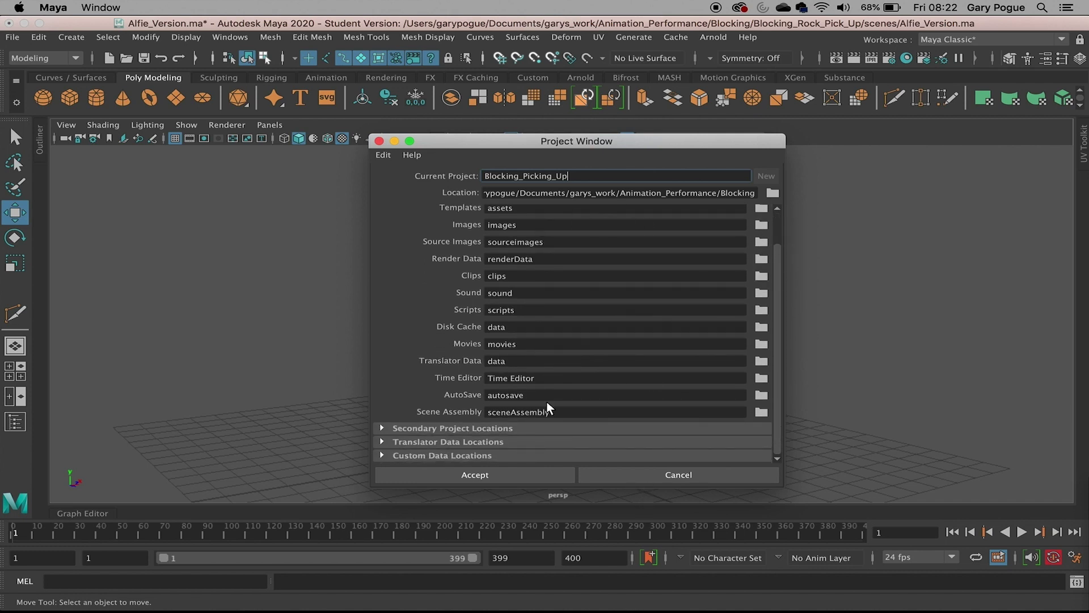
pyautogui.scroll(2, 516, 395)
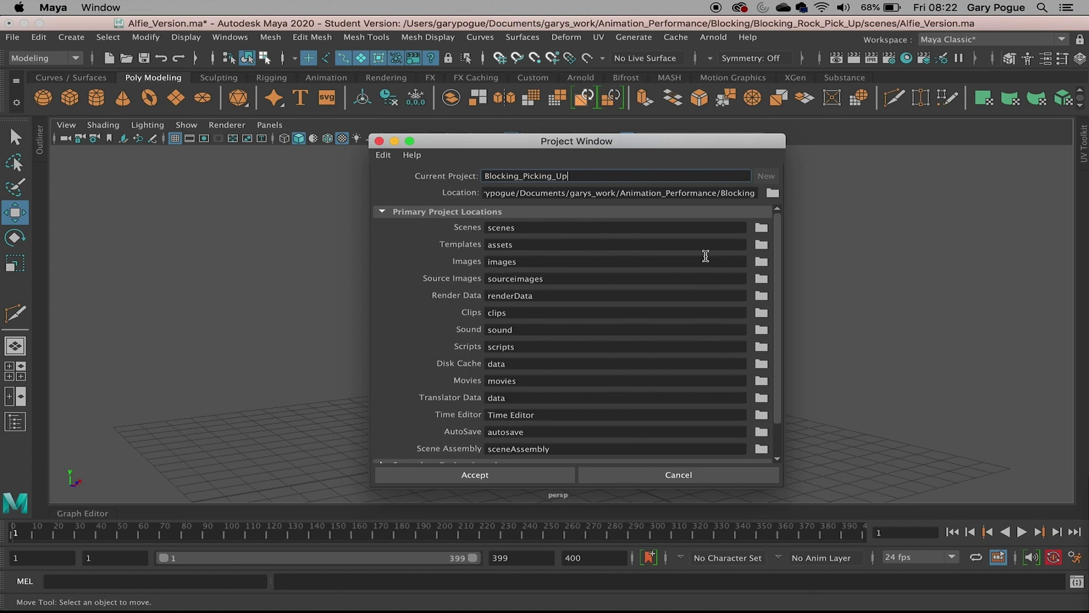
pyautogui.scroll(-2, 777, 341)
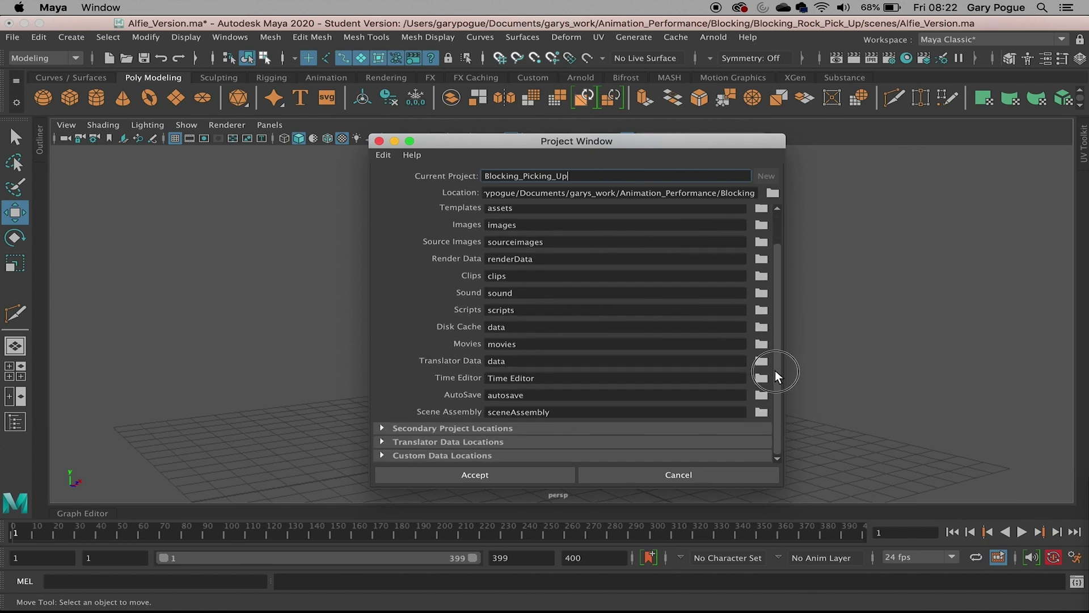
# Step: Accept the new project, then save the scene as Picking_Up_Part_1.ma past the Student Version warning
pyautogui.click(506, 474)
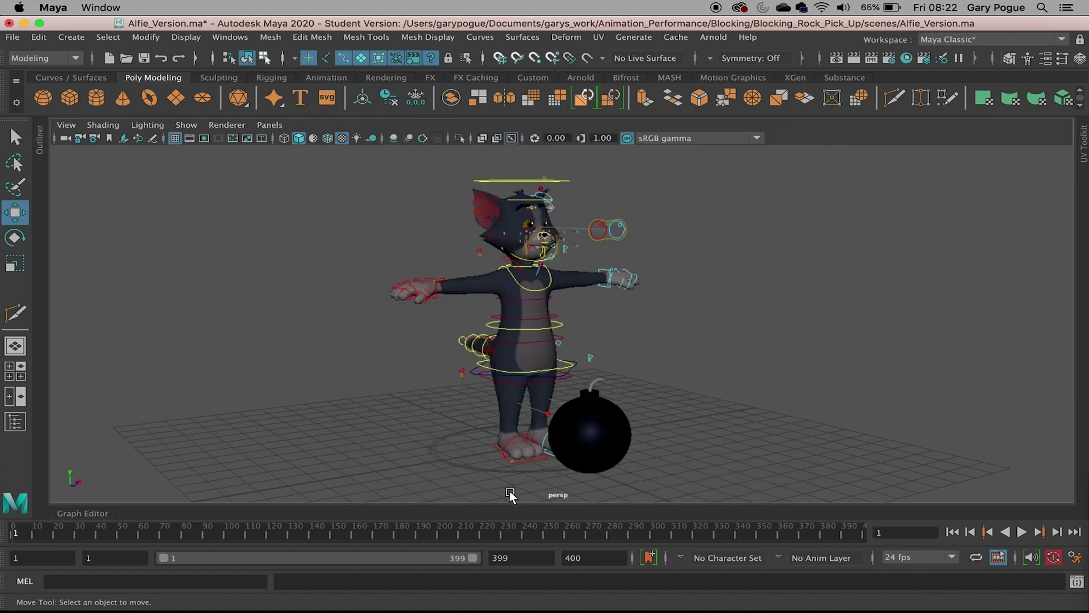
pyautogui.click(16, 37)
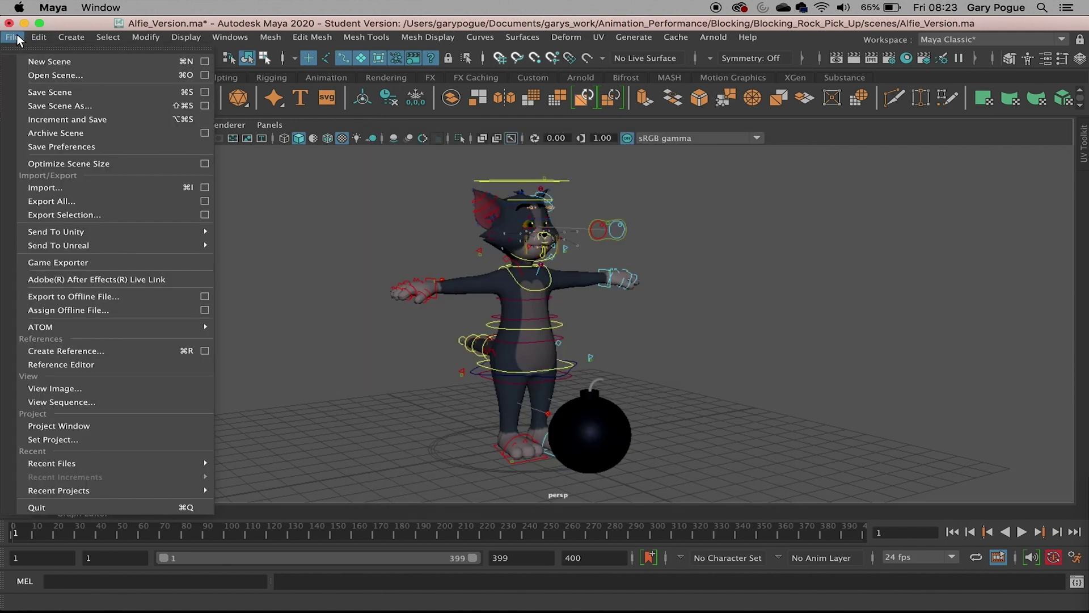
pyautogui.click(67, 108)
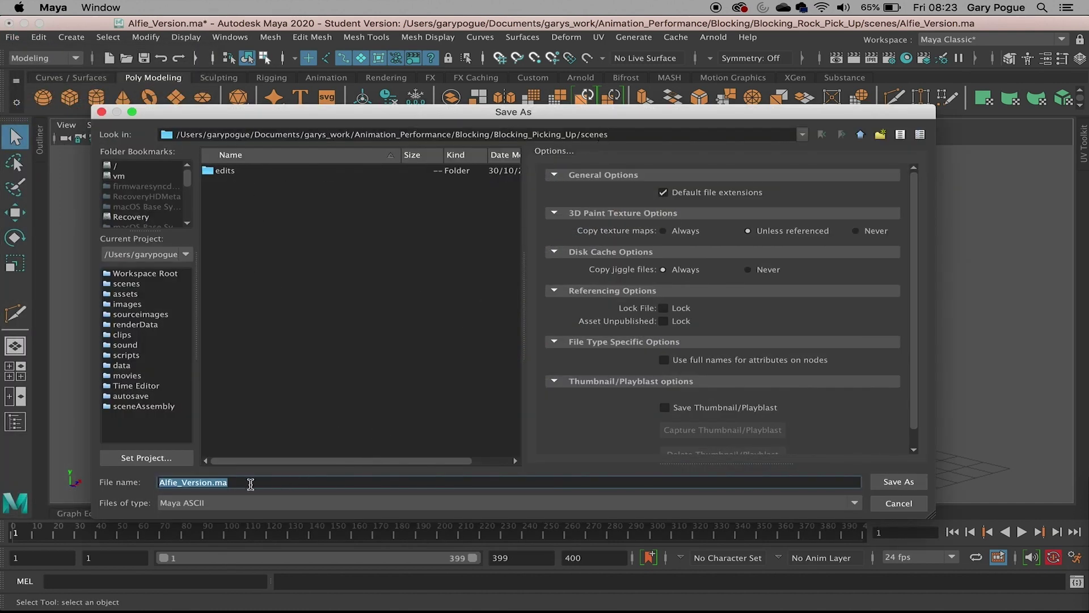
pyautogui.moveTo(242, 482); pyautogui.dragTo(168, 481)
pyautogui.press('BackSpace')
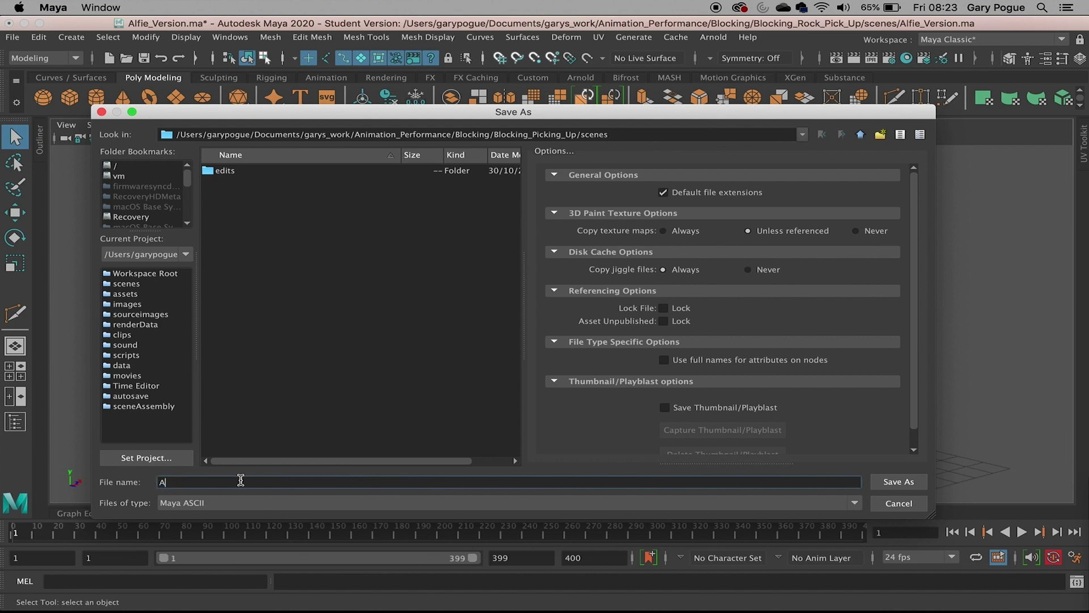
pyautogui.press('BackSpace')
pyautogui.press('BackSpace')
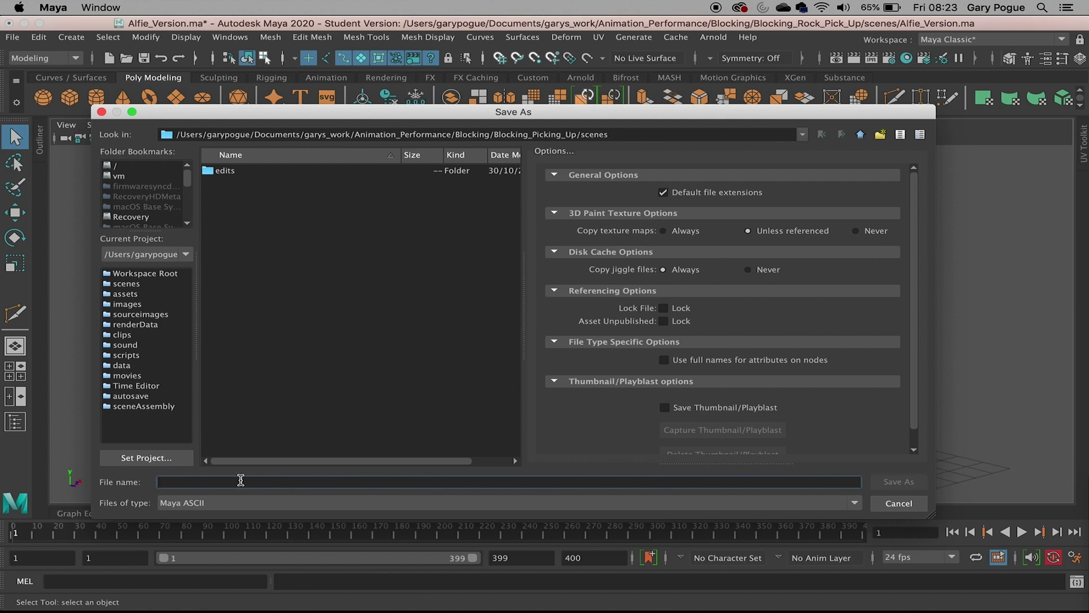
pyautogui.write('Pic')
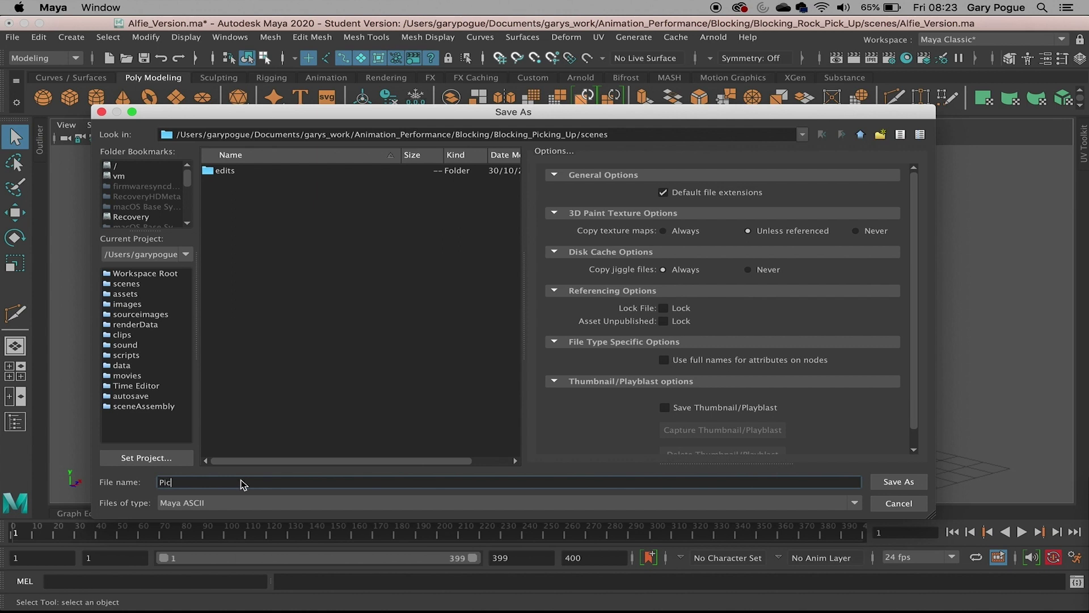
pyautogui.write('king_Up_Part_1')
pyautogui.click(899, 482)
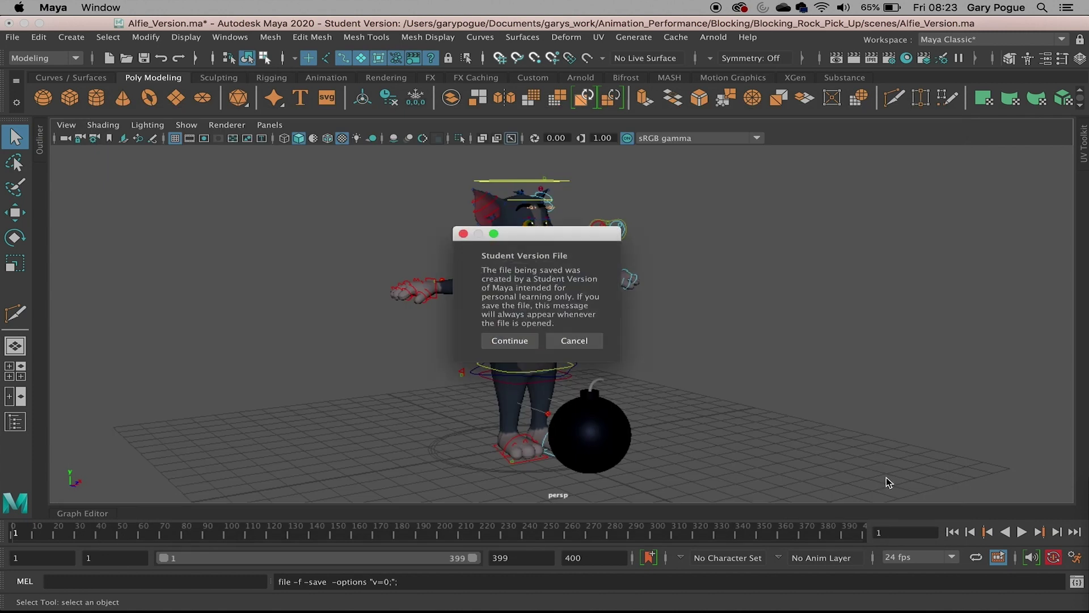
pyautogui.click(513, 341)
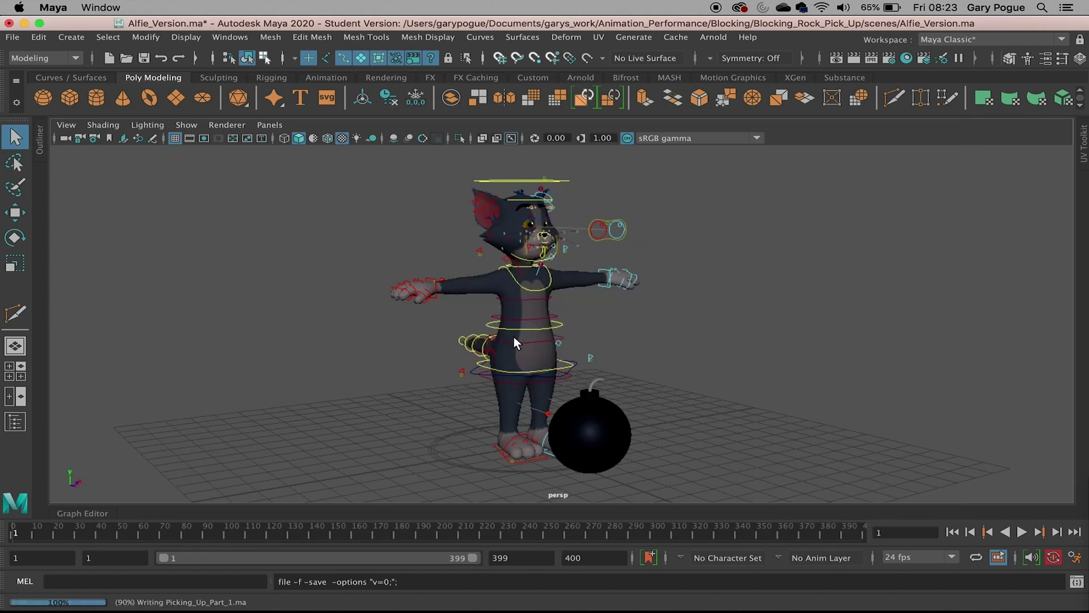
pyautogui.keyDown('alt'); pyautogui.moveTo(722, 345); pyautogui.dragTo(680, 354); pyautogui.keyUp('alt')
pyautogui.press('w')
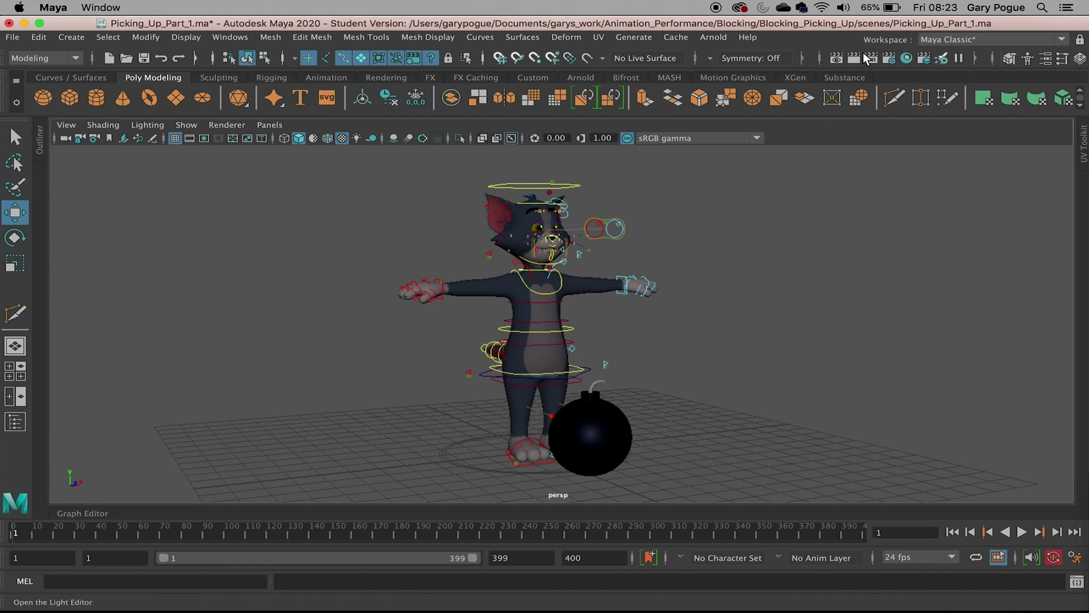
pyautogui.click(996, 38)
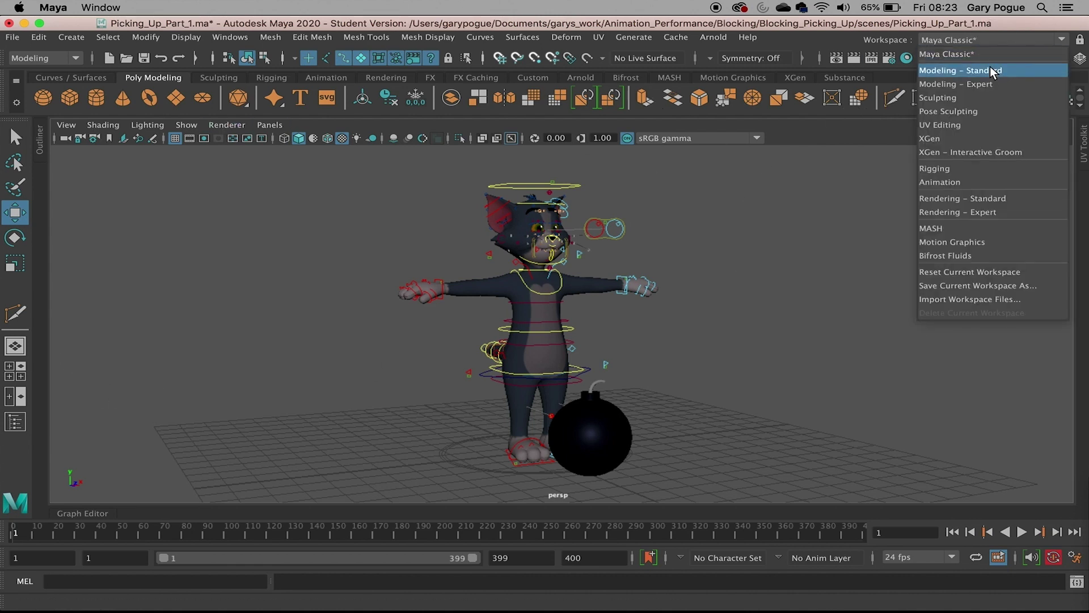
pyautogui.click(978, 181)
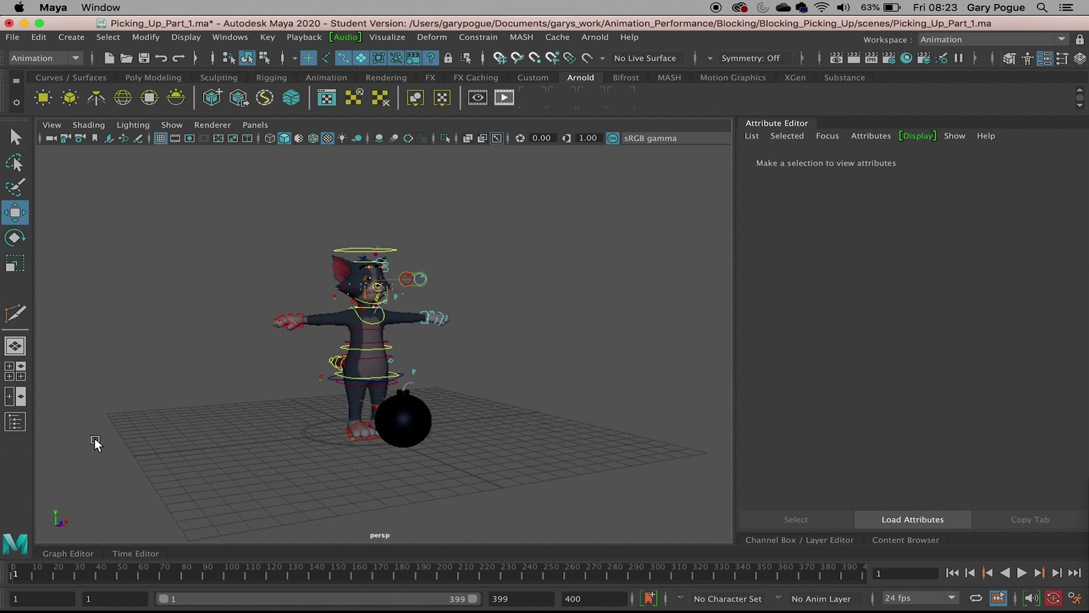
pyautogui.click(784, 122)
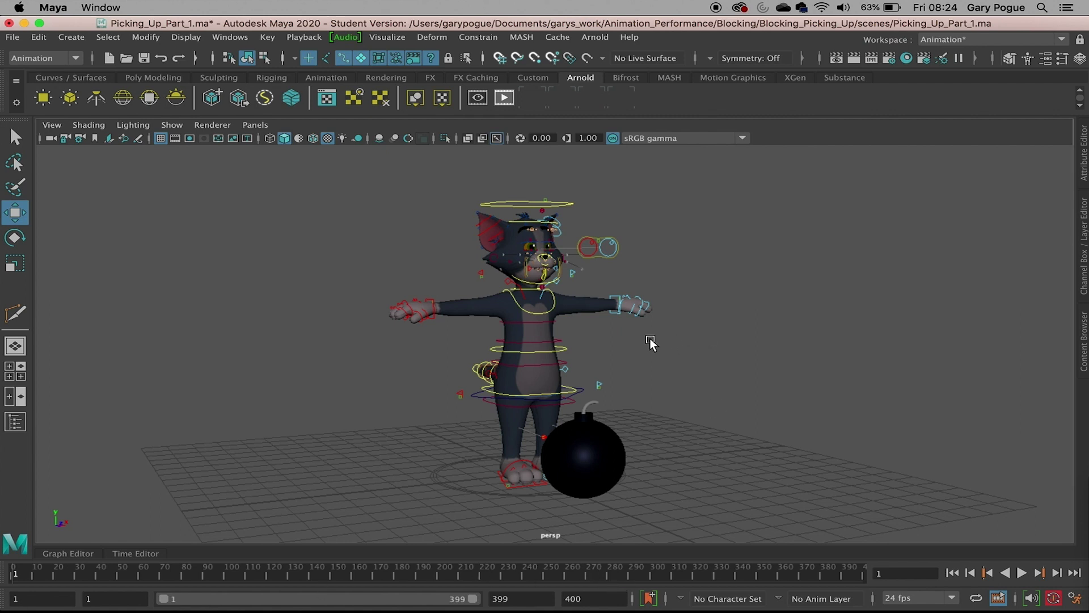
pyautogui.moveTo(652, 342)
pyautogui.keyDown('alt'); pyautogui.mouseDown()
pyautogui.moveTo(690, 333)
pyautogui.moveTo(639, 340)
pyautogui.mouseUp(); pyautogui.keyUp('alt')
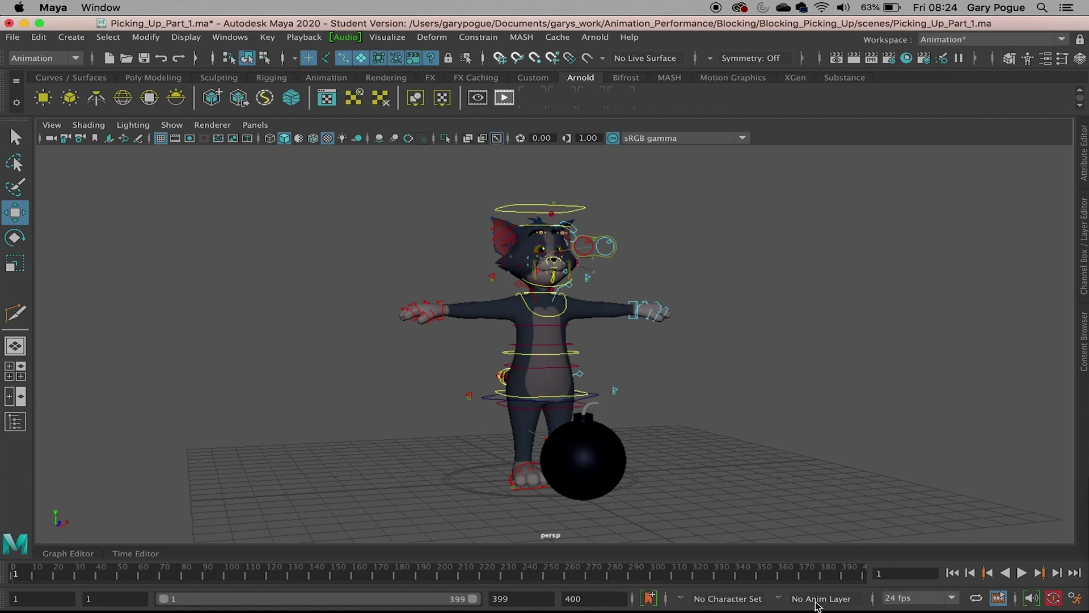
# Step: Set the scene frame rate to 25 fps and test playback
pyautogui.click(952, 598)
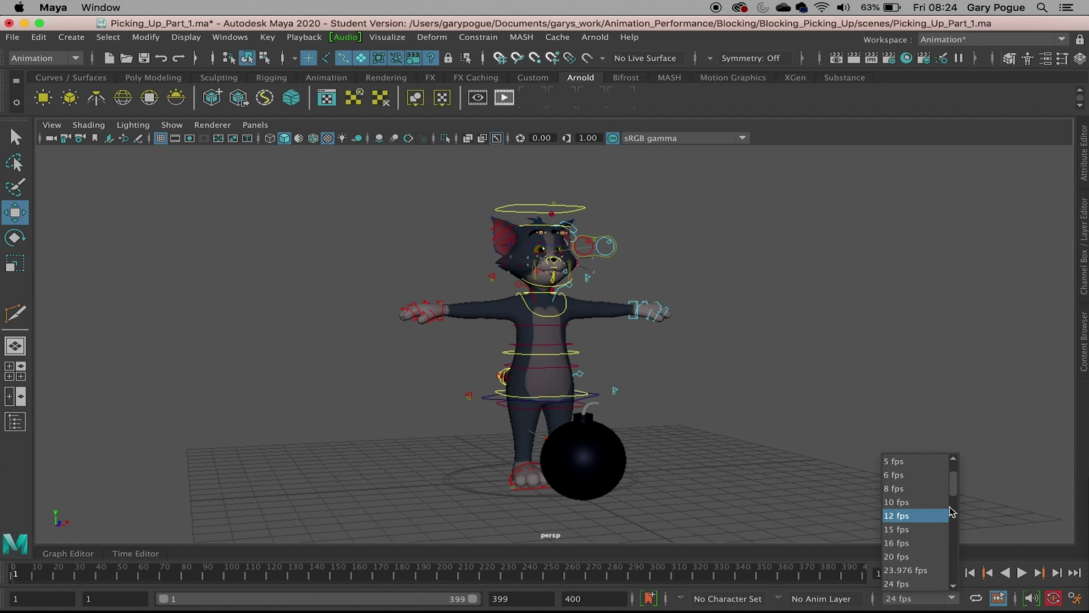
pyautogui.scroll(-2, 951, 511)
pyautogui.click(923, 570)
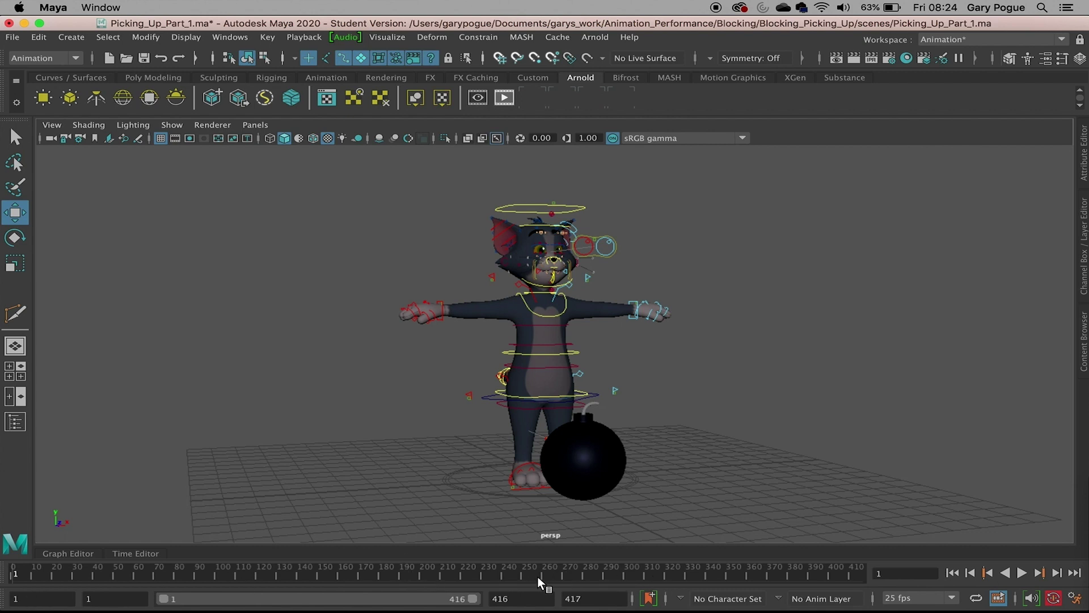
pyautogui.rightClick(419, 577)
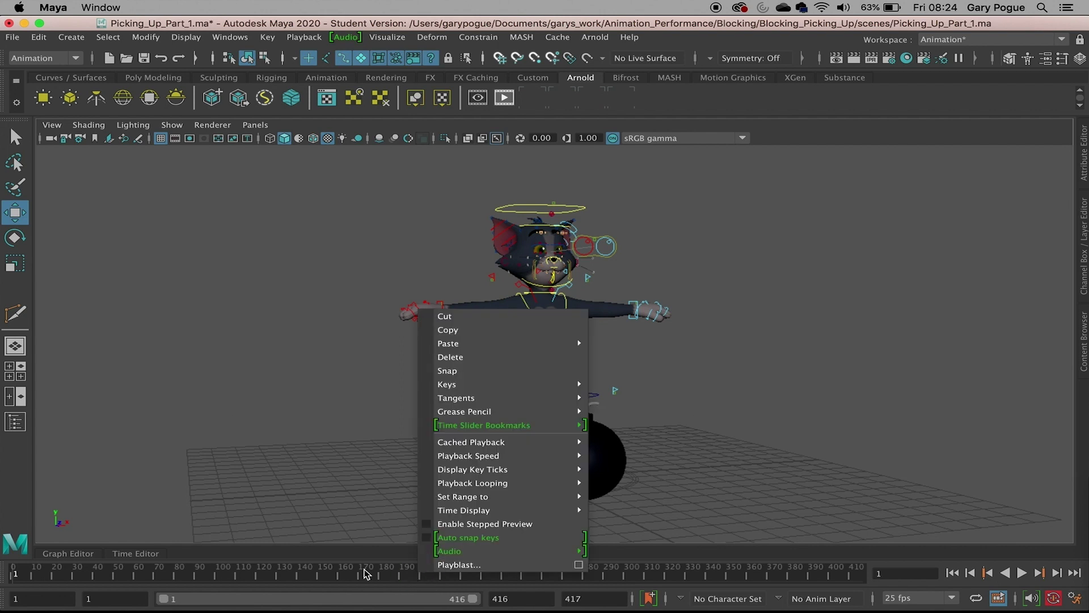
pyautogui.moveTo(526, 471)
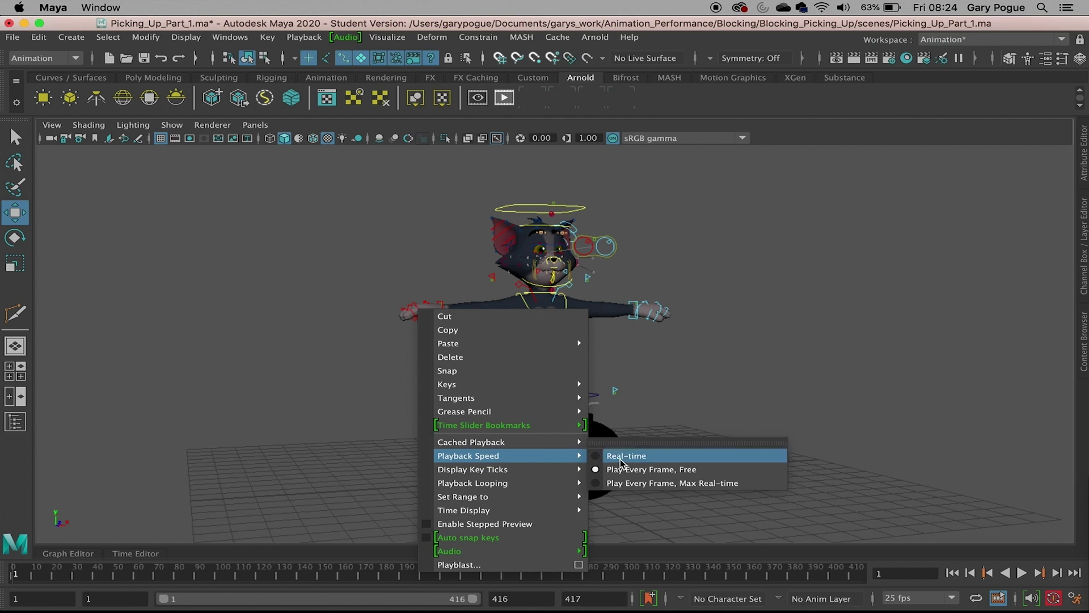
pyautogui.click(729, 384)
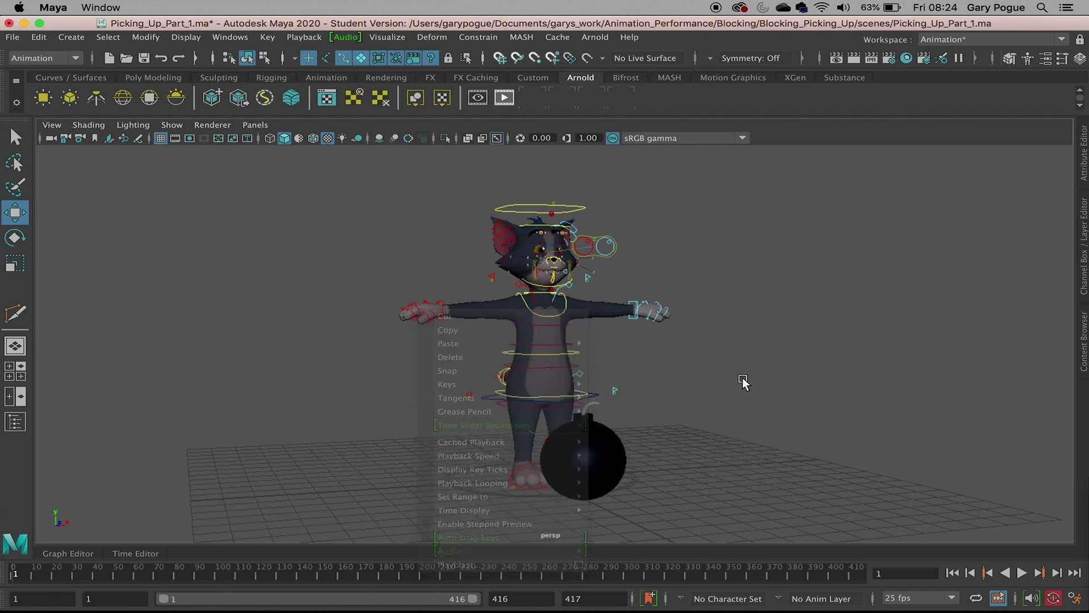
pyautogui.click(1023, 573)
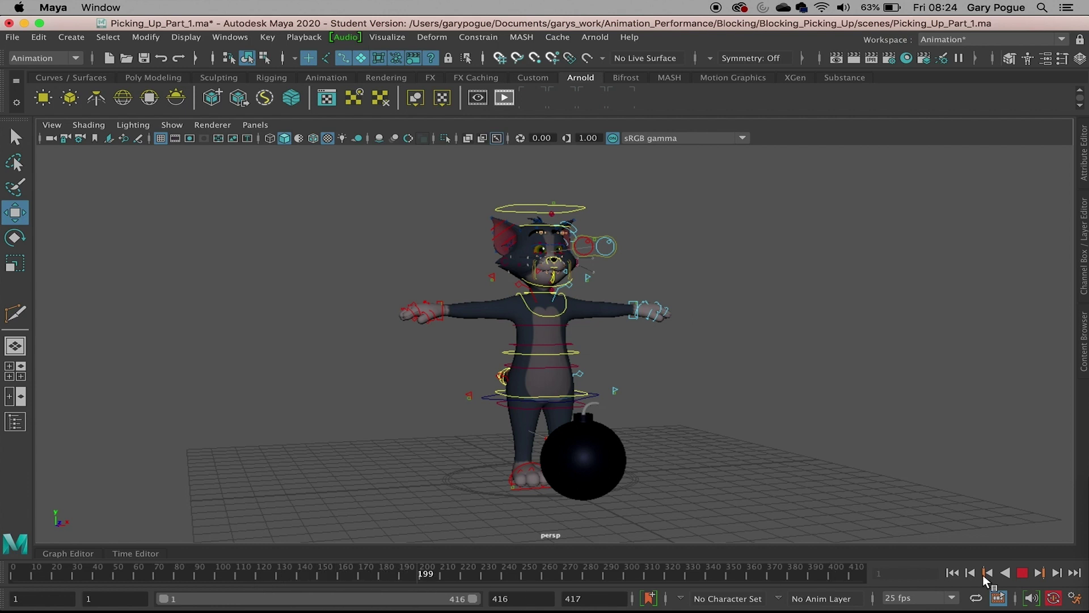
pyautogui.click(1022, 574)
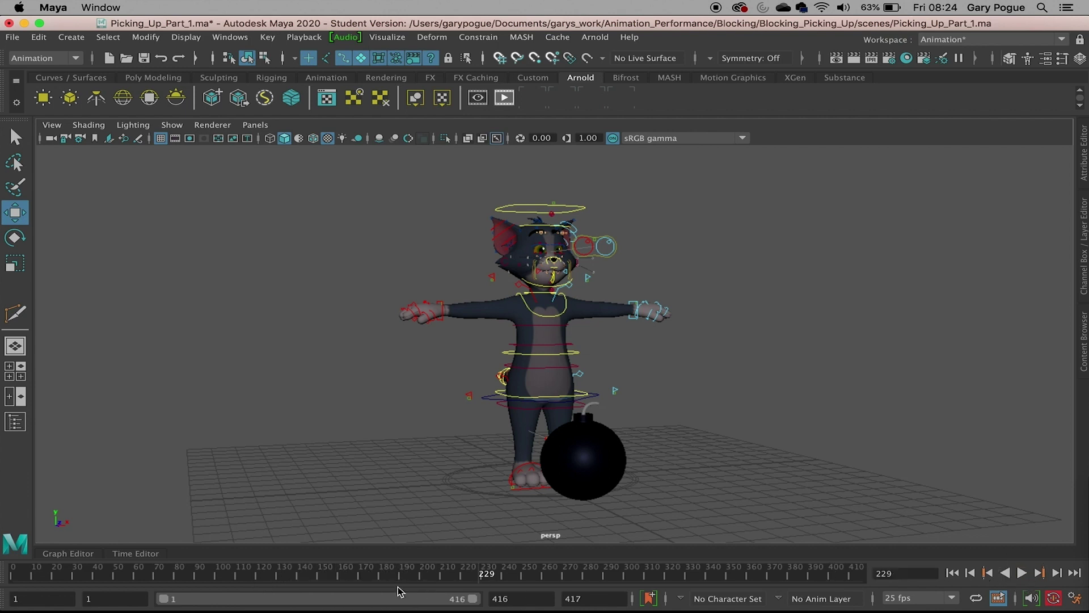
# Step: Set playback speed to Real-time and play the animation from the first frame
pyautogui.rightClick(473, 571)
pyautogui.moveTo(619, 456)
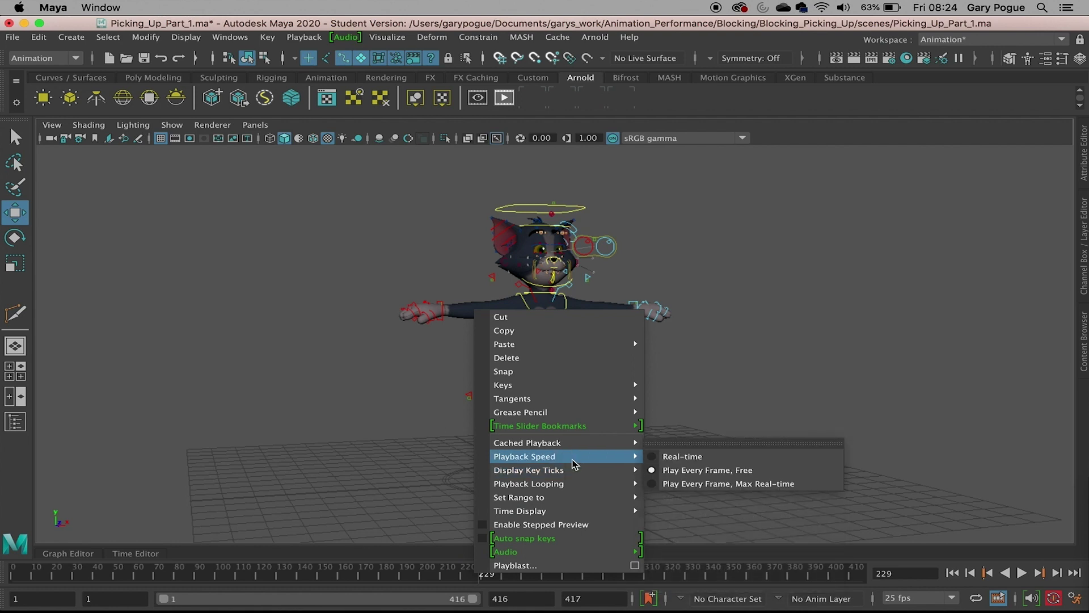
pyautogui.click(692, 456)
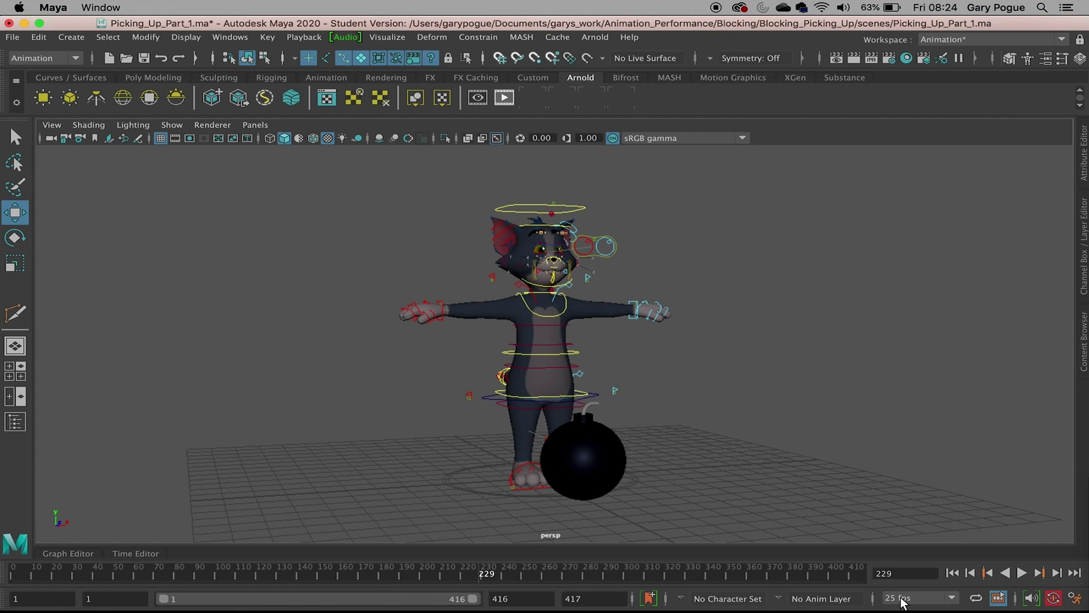
pyautogui.hotkey('alt', 'shift', 'v')
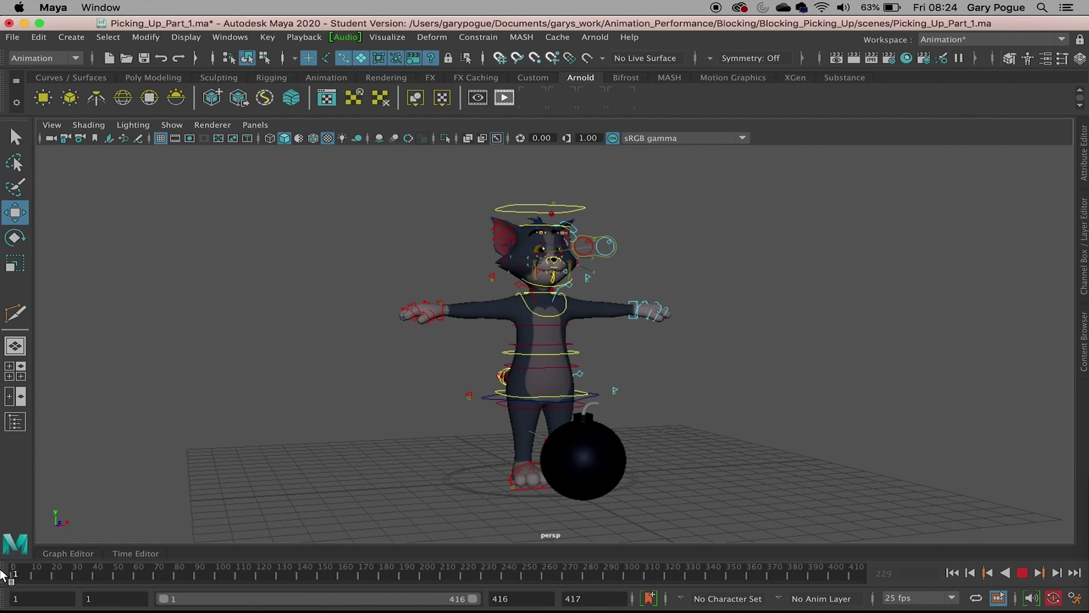
pyautogui.click(1022, 572)
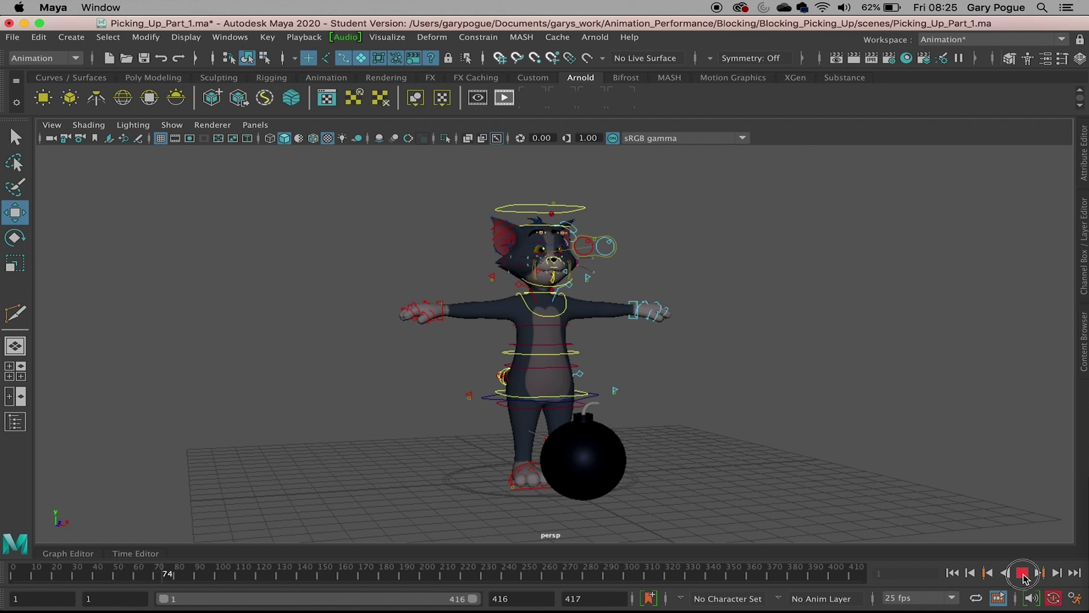
# Step: Stop playback, drag the range end to frame 276, and scrub back to frame 1
pyautogui.click(1023, 573)
pyautogui.moveTo(474, 599); pyautogui.dragTo(434, 610)
pyautogui.moveTo(46, 575)
pyautogui.mouseDown()
pyautogui.moveTo(1, 577)
pyautogui.moveTo(61, 570)
pyautogui.mouseUp()
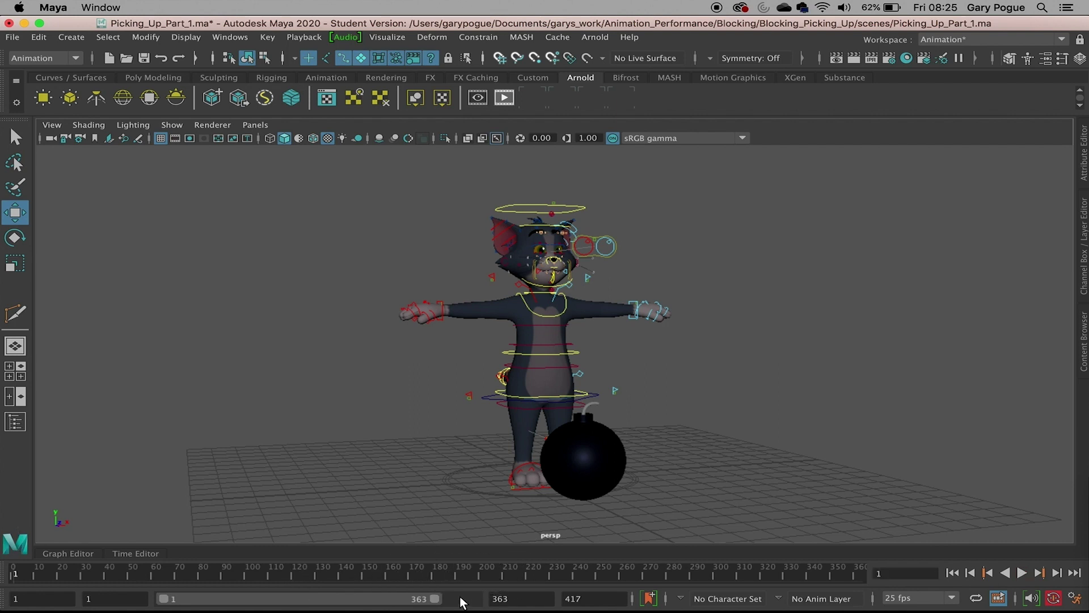
pyautogui.moveTo(435, 599); pyautogui.dragTo(366, 607)
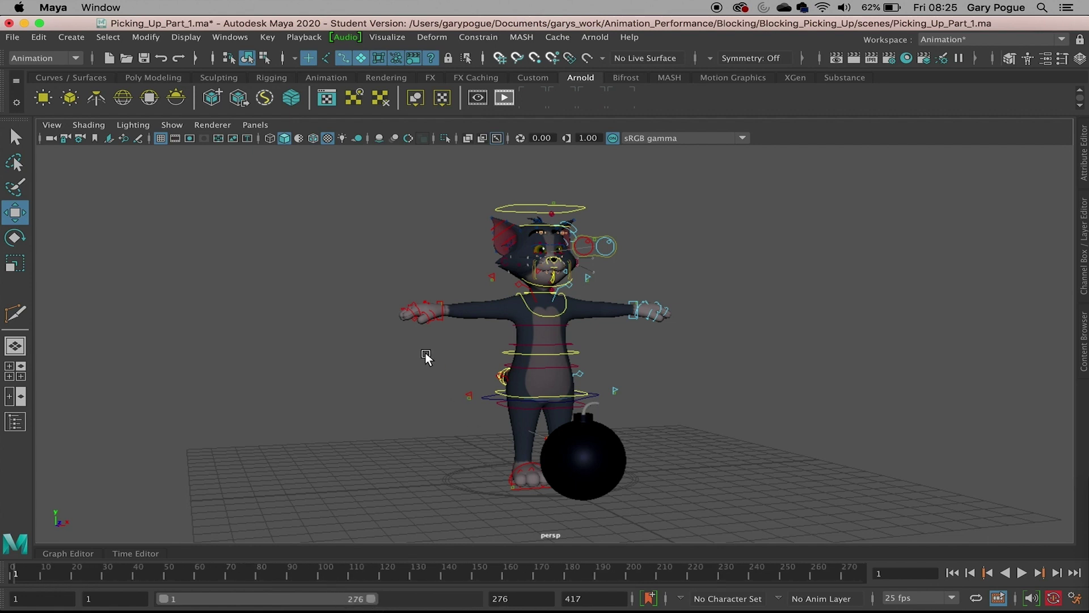
pyautogui.keyDown('alt'); pyautogui.moveTo(428, 359); pyautogui.dragTo(462, 358); pyautogui.keyUp('alt')
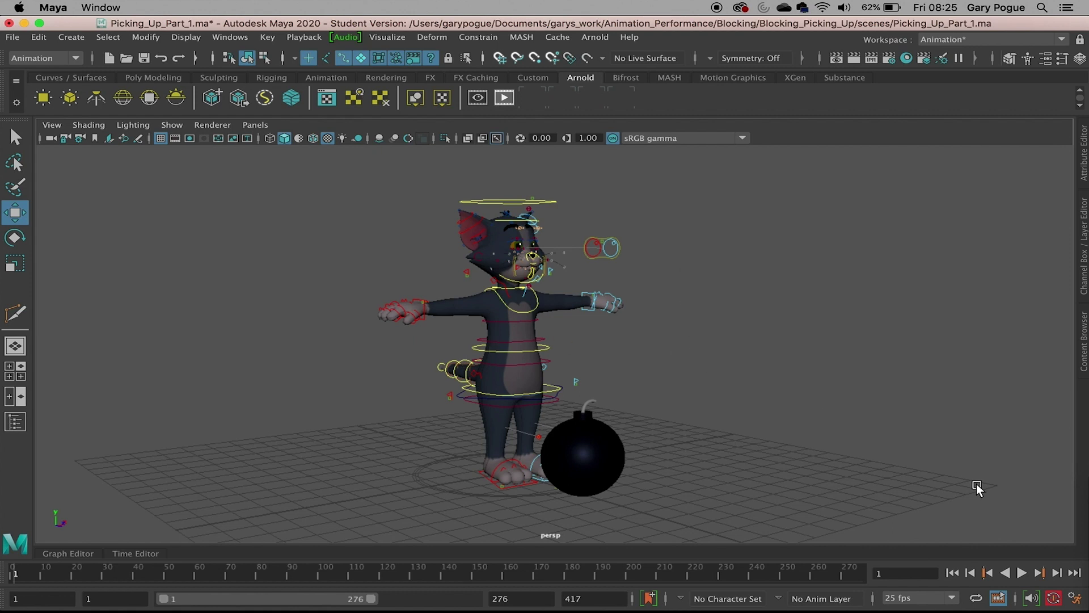
# Step: Open Windows > Settings/Preferences > Preferences and show the Animation category
pyautogui.click(1075, 598)
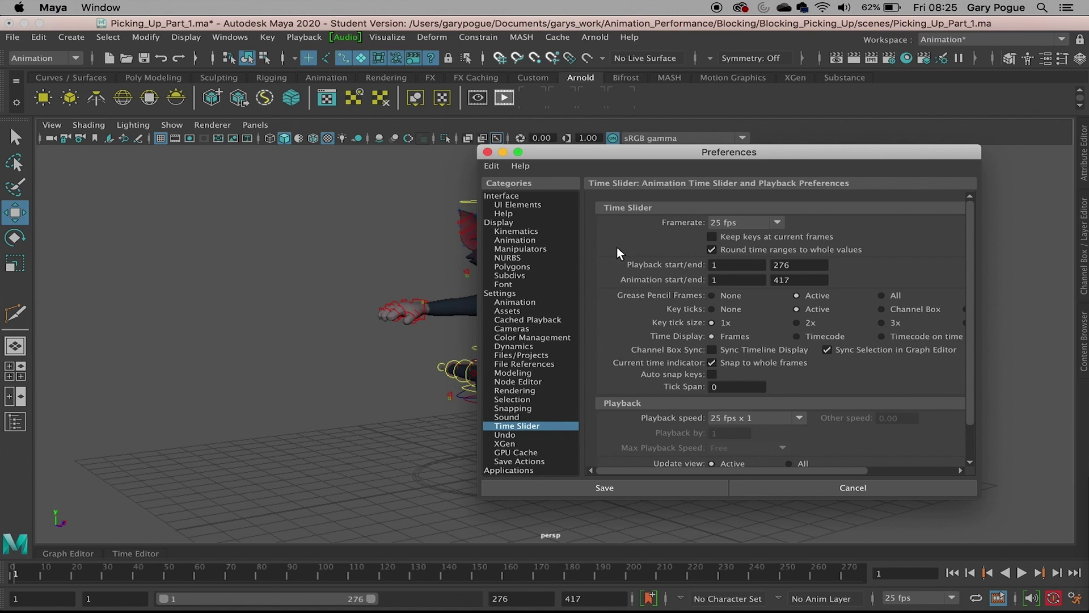
pyautogui.click(230, 37)
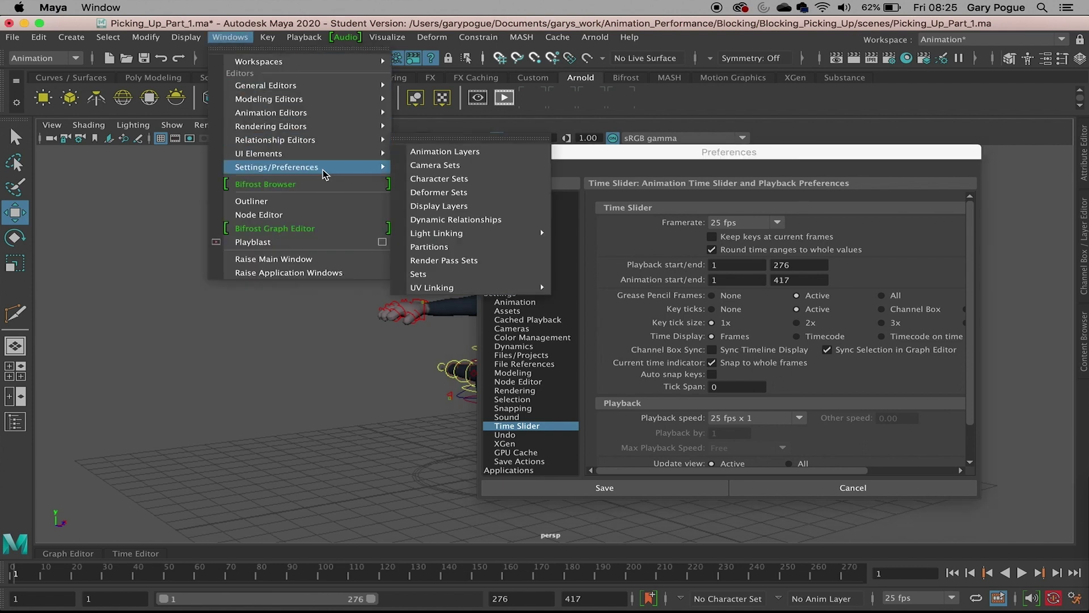
pyautogui.moveTo(324, 167)
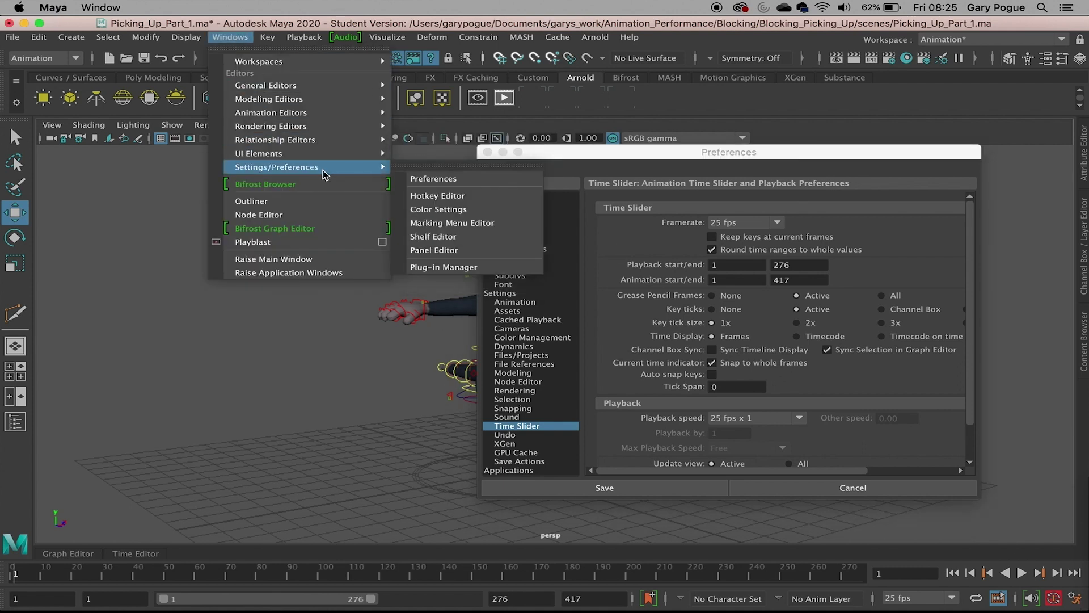
pyautogui.click(458, 182)
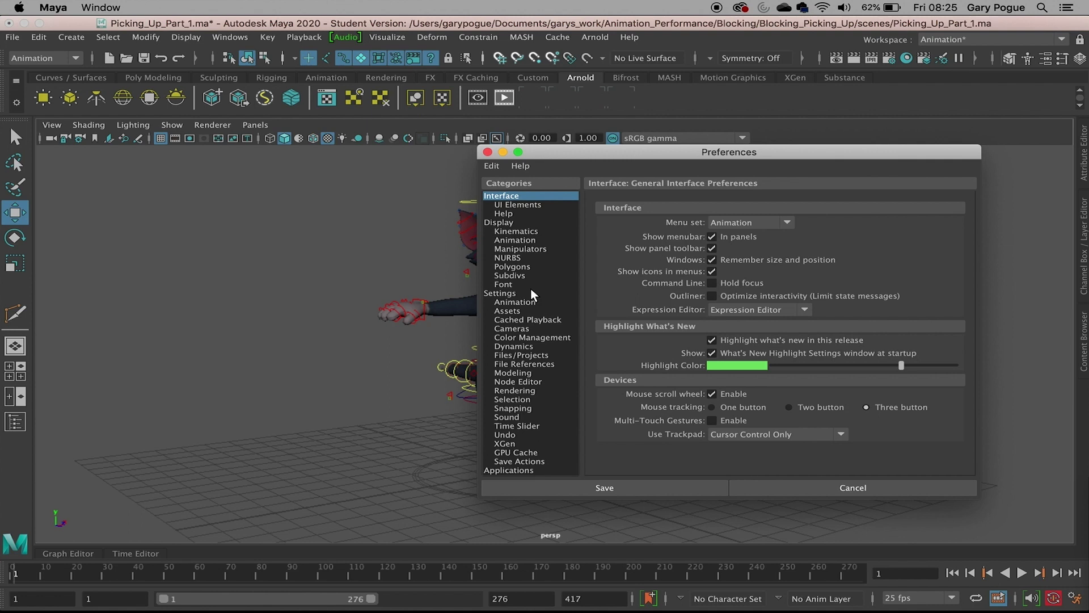
pyautogui.click(502, 293)
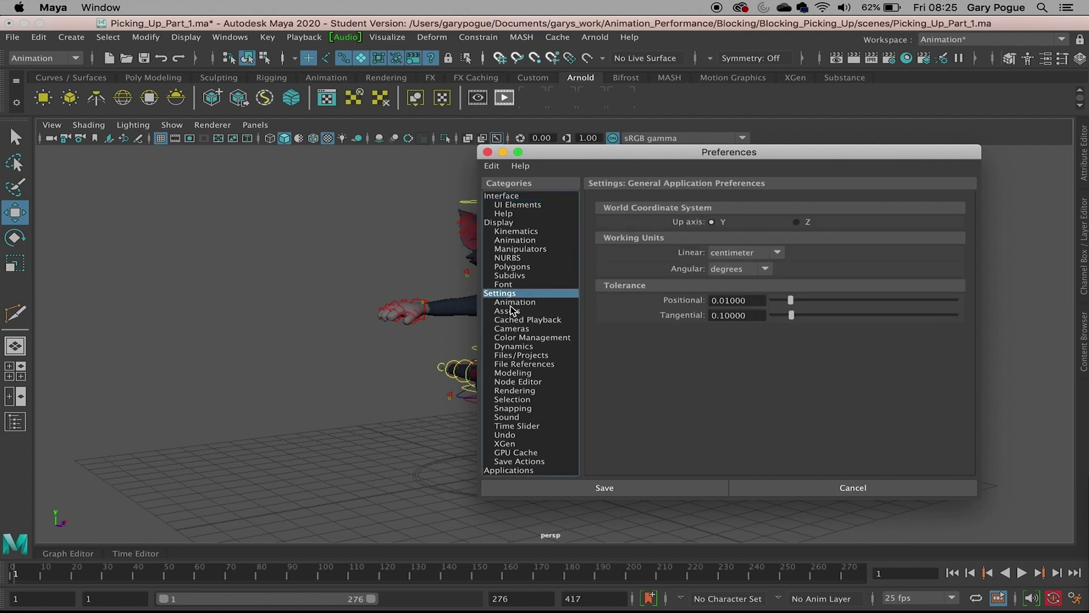
pyautogui.click(511, 303)
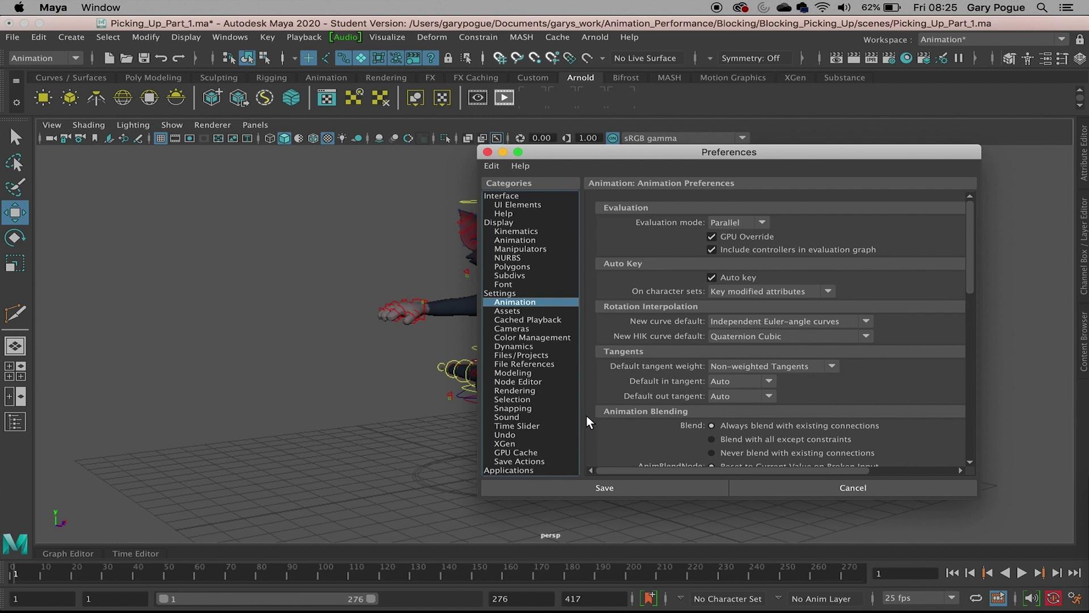
# Step: Move Preferences aside, open the Graph Editor, and select and frame the bomb
pyautogui.moveTo(729, 153); pyautogui.dragTo(620, 114)
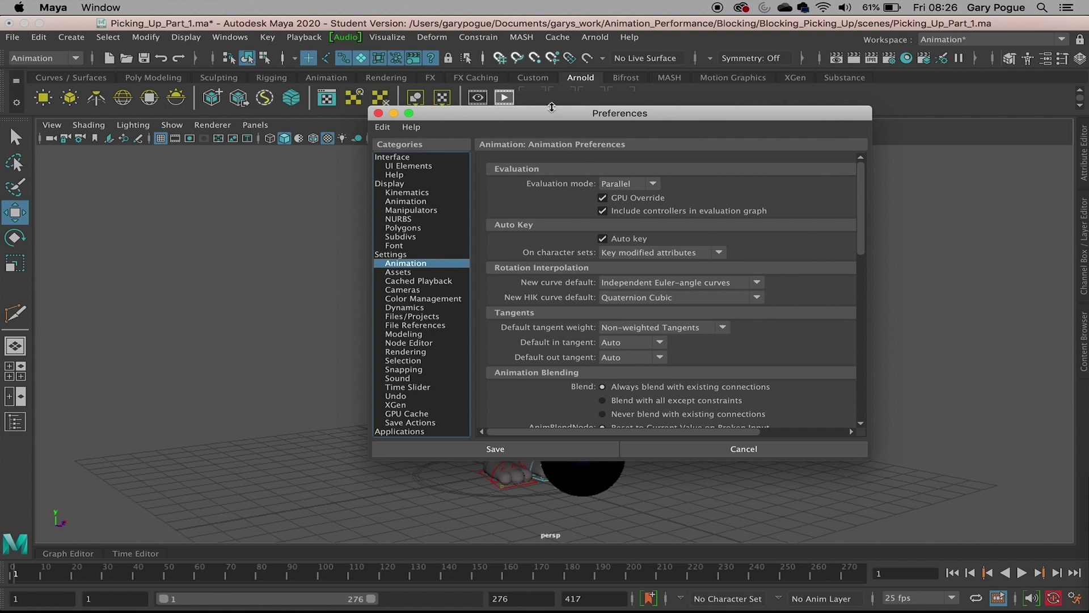
pyautogui.moveTo(556, 117); pyautogui.dragTo(768, 28)
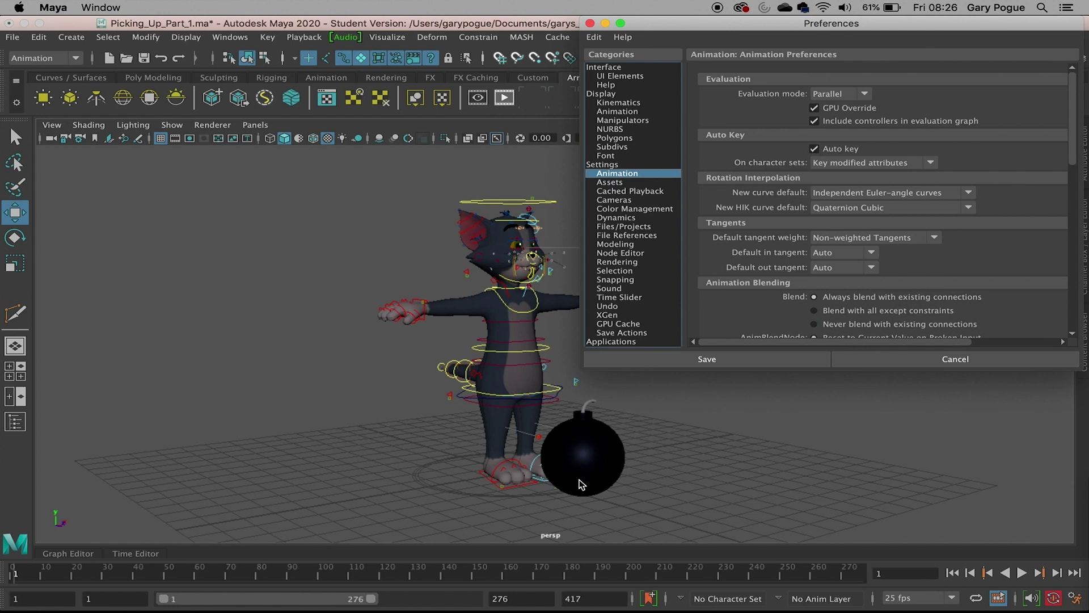
pyautogui.click(57, 560)
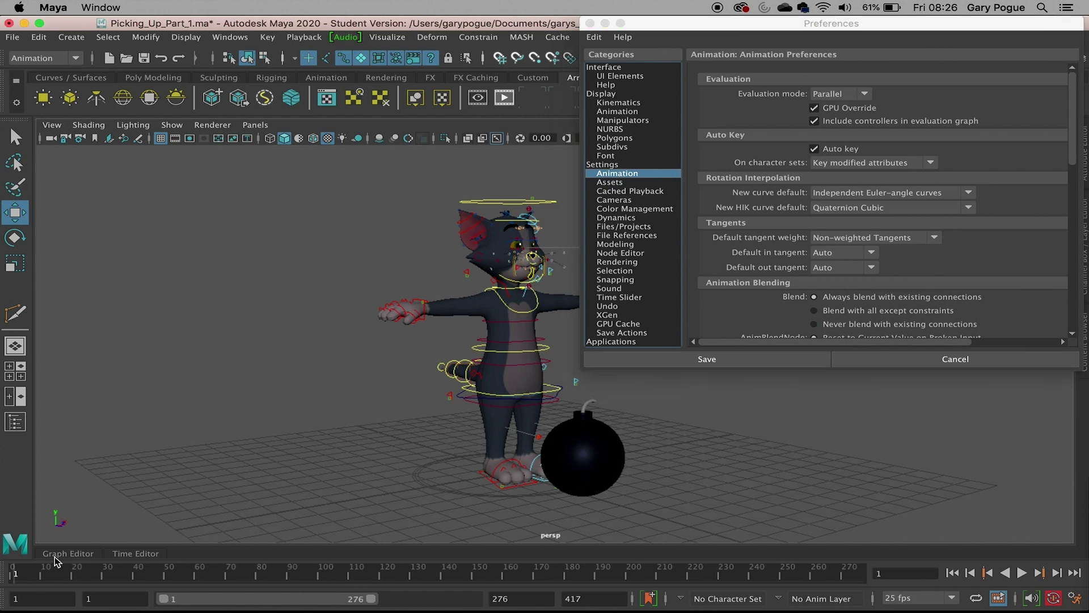
pyautogui.click(66, 555)
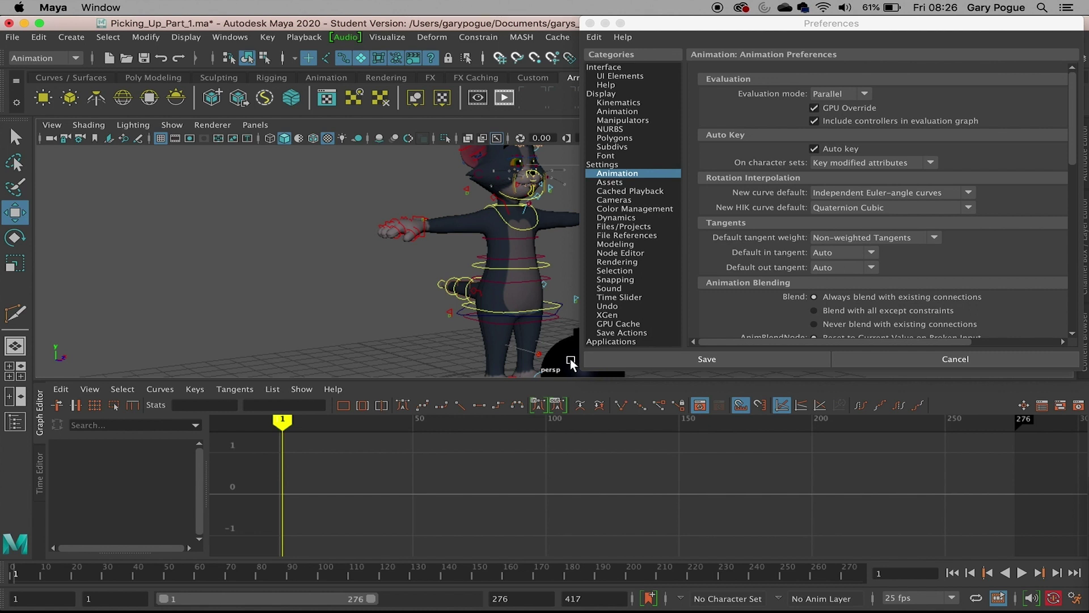
pyautogui.click(570, 364)
pyautogui.keyDown('alt'); pyautogui.moveTo(570, 363); pyautogui.dragTo(398, 335); pyautogui.keyUp('alt')
pyautogui.press('f')
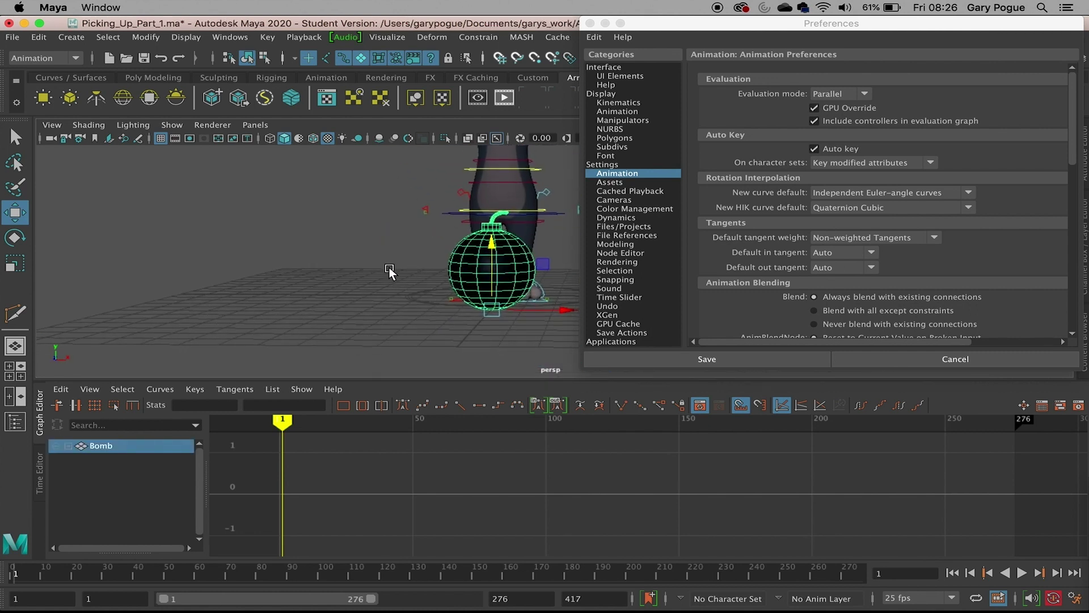
pyautogui.keyDown('alt'); pyautogui.moveTo(424, 274); pyautogui.dragTo(310, 303); pyautogui.keyUp('alt')
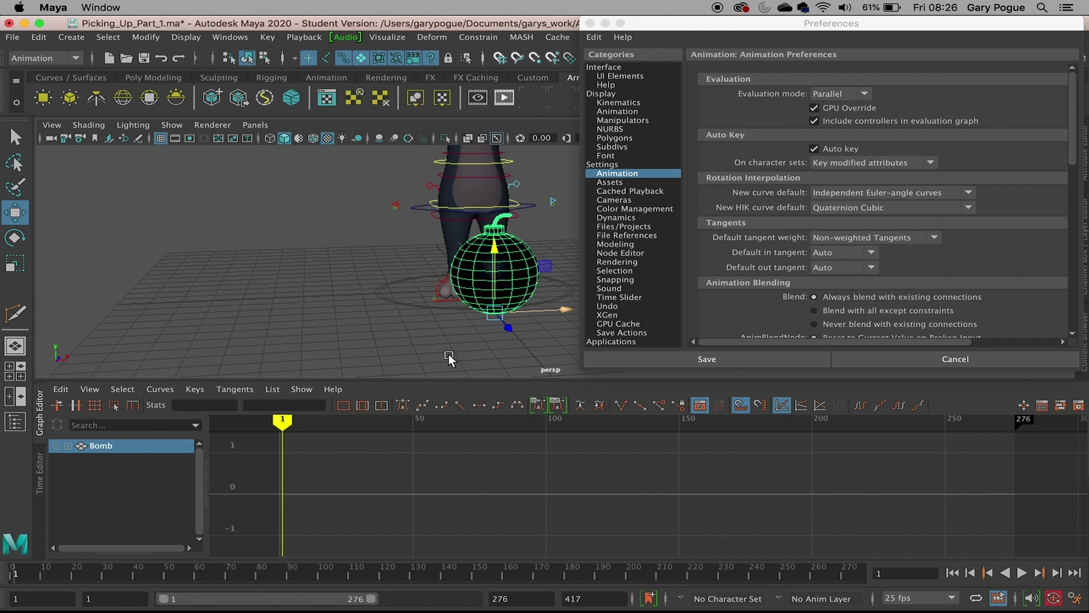
# Step: Key the bomb at frame 1, then slide it left along X at frame 27
pyautogui.press('s')
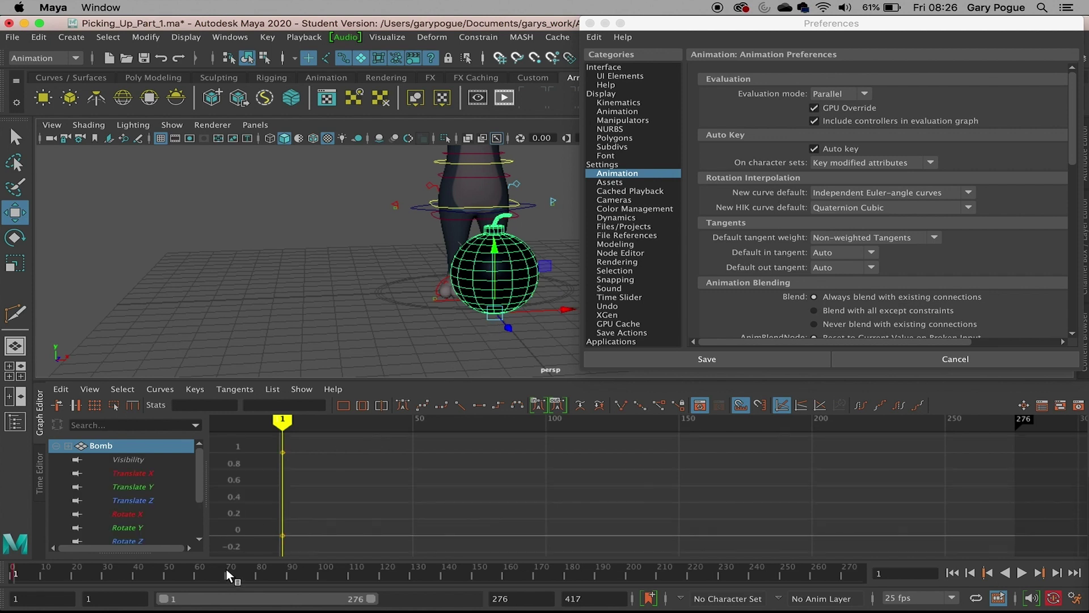
pyautogui.click(97, 579)
pyautogui.moveTo(545, 310); pyautogui.dragTo(481, 335)
pyautogui.click(175, 574)
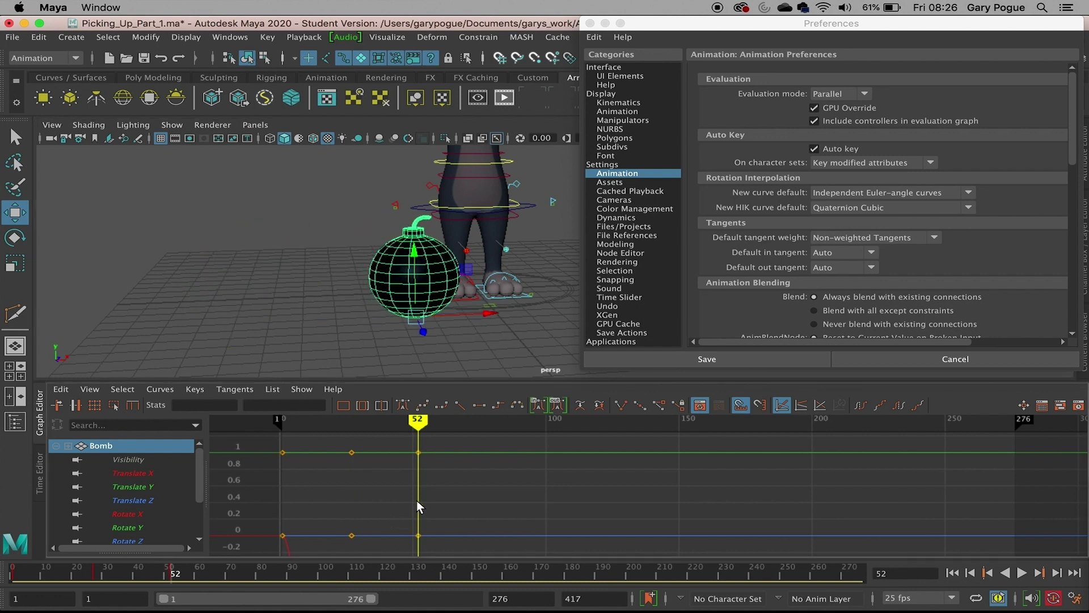
# Step: Show only the bomb's Translate X curve and scrub the time to frame 64
pyautogui.scroll(-4, 418, 502)
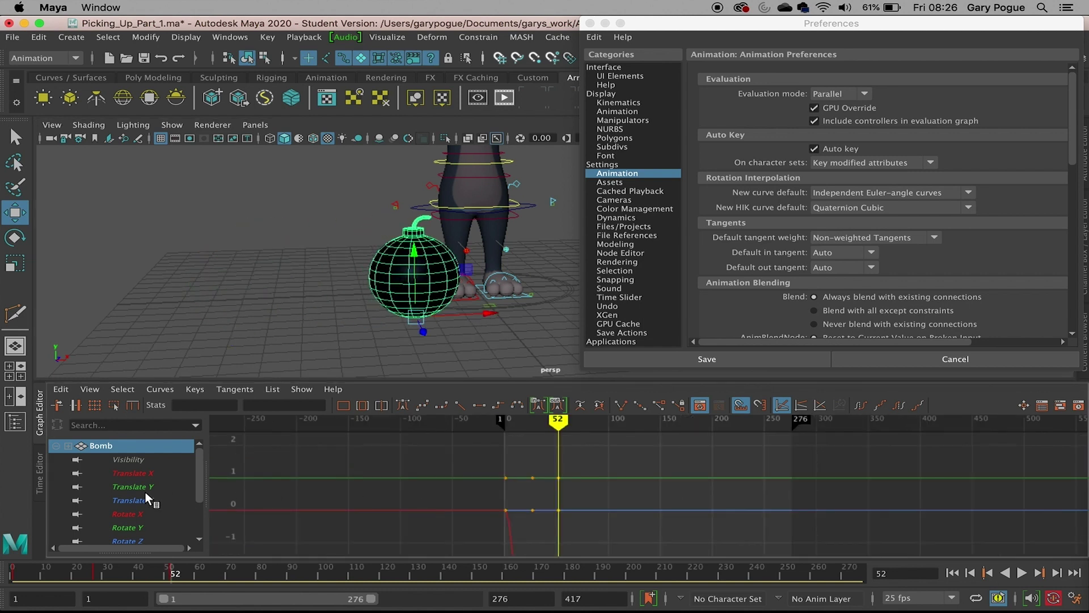
pyautogui.click(140, 473)
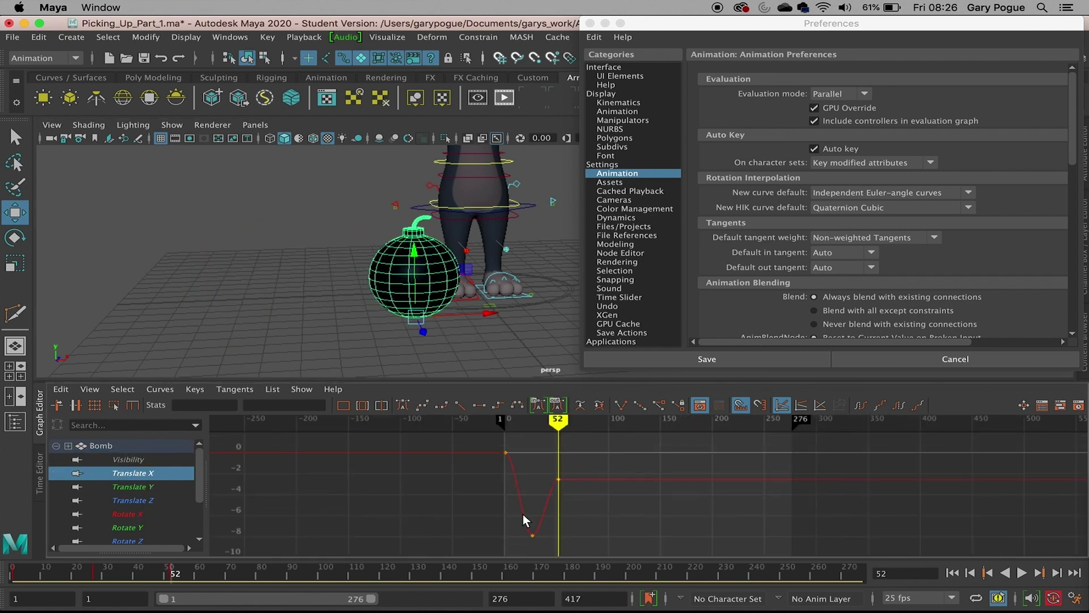
pyautogui.keyDown('alt'); pyautogui.moveTo(523, 514); pyautogui.dragTo(456, 500, button='middle'); pyautogui.keyUp('alt')
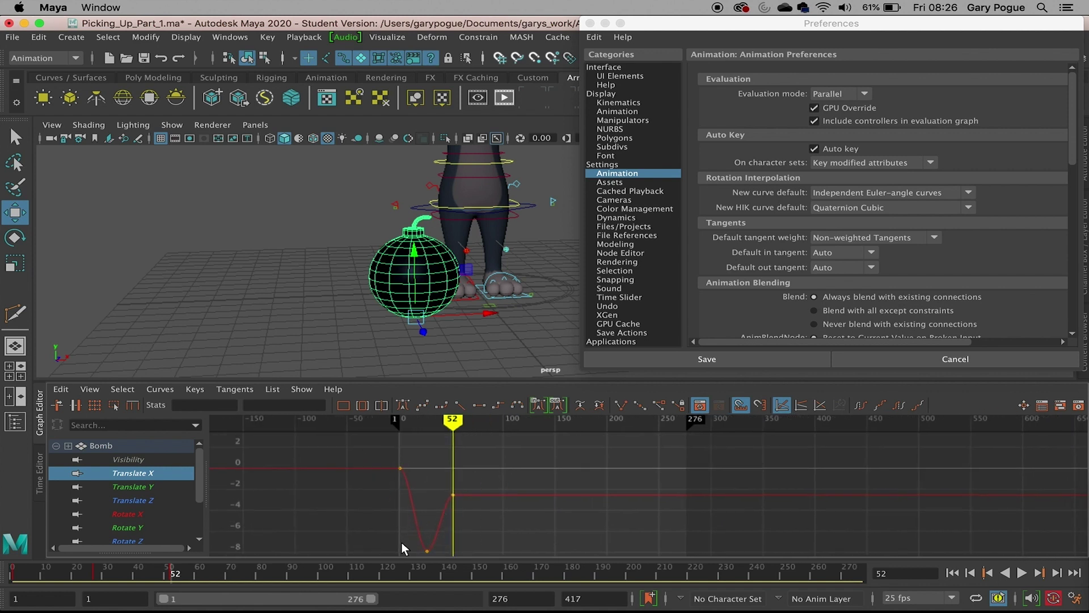
pyautogui.moveTo(448, 422)
pyautogui.mouseDown()
pyautogui.moveTo(377, 434)
pyautogui.moveTo(447, 443)
pyautogui.moveTo(465, 425)
pyautogui.mouseUp()
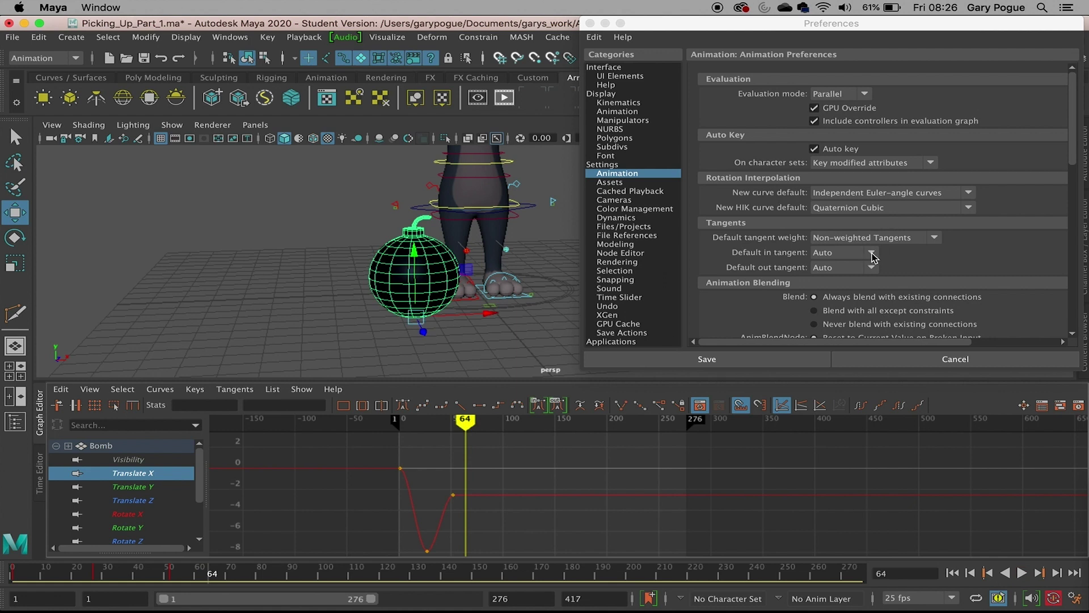
# Step: Set Default in tangent to Clamped and Default out tangent to Stepped, then go to General settings
pyautogui.click(872, 253)
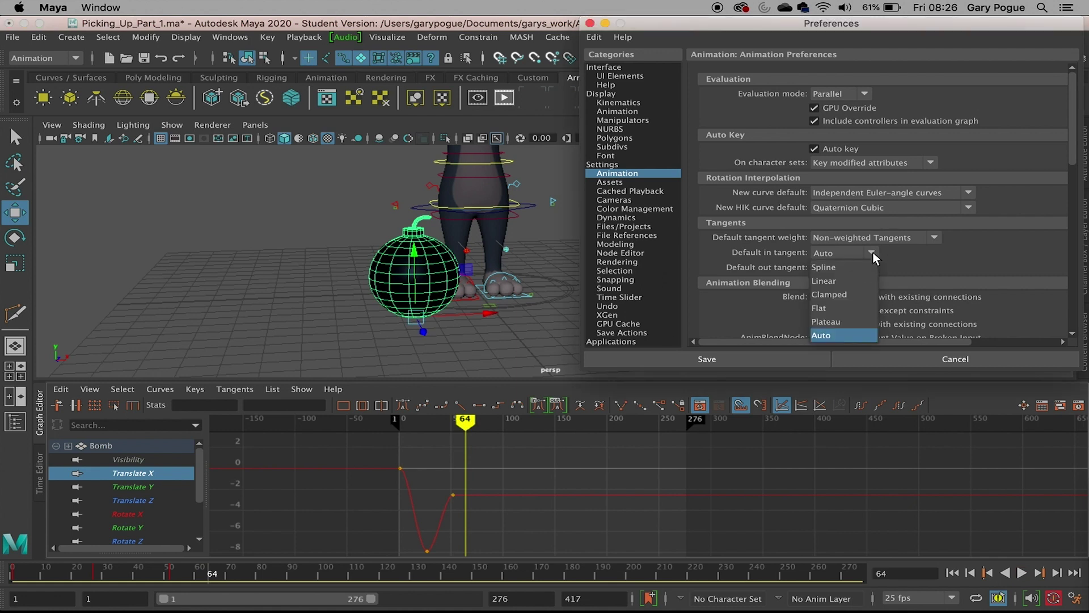
pyautogui.click(844, 295)
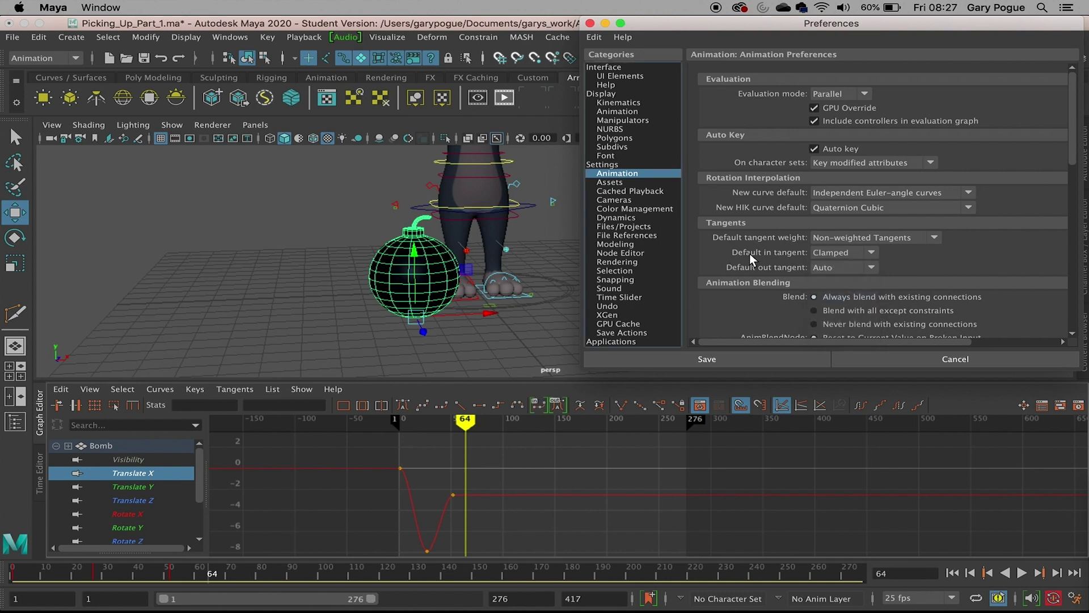
pyautogui.click(863, 268)
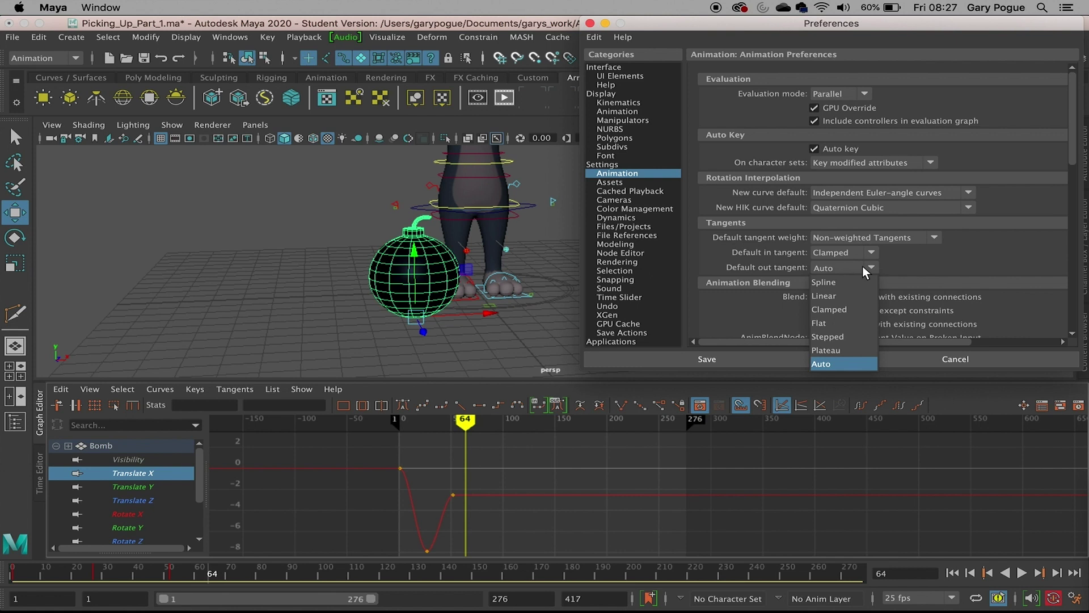
pyautogui.click(842, 338)
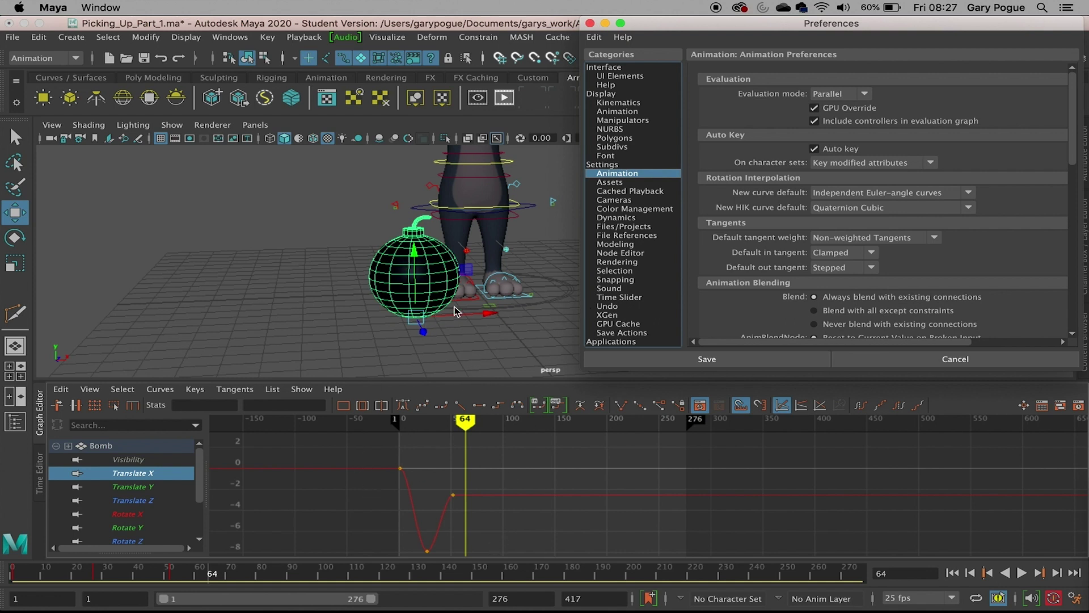
pyautogui.press('Up')
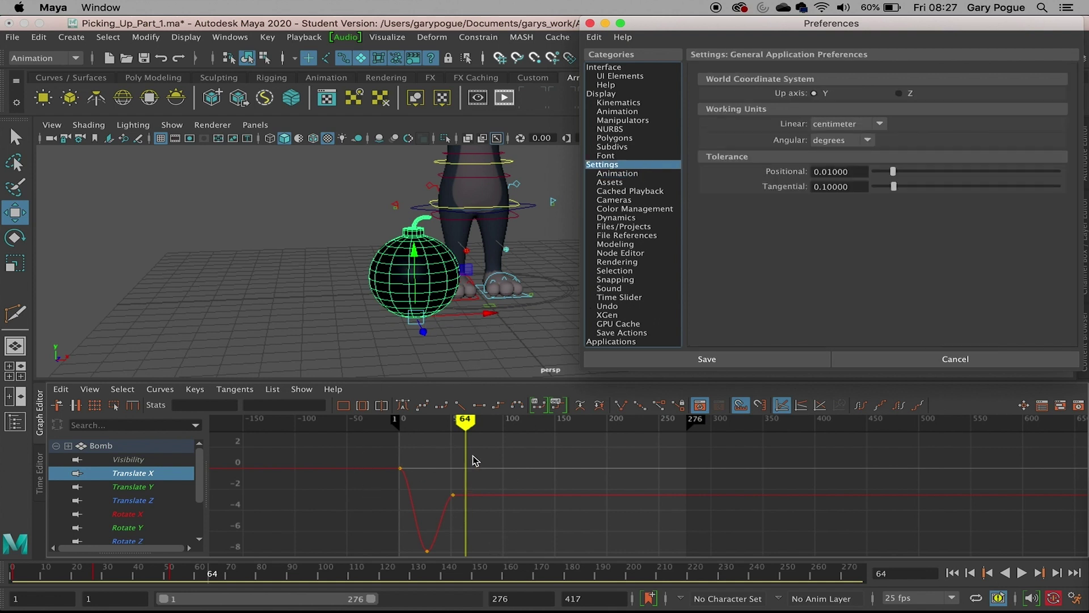
# Step: Slide the bomb left along X at frame 64 to set an Auto Key
pyautogui.click(466, 448)
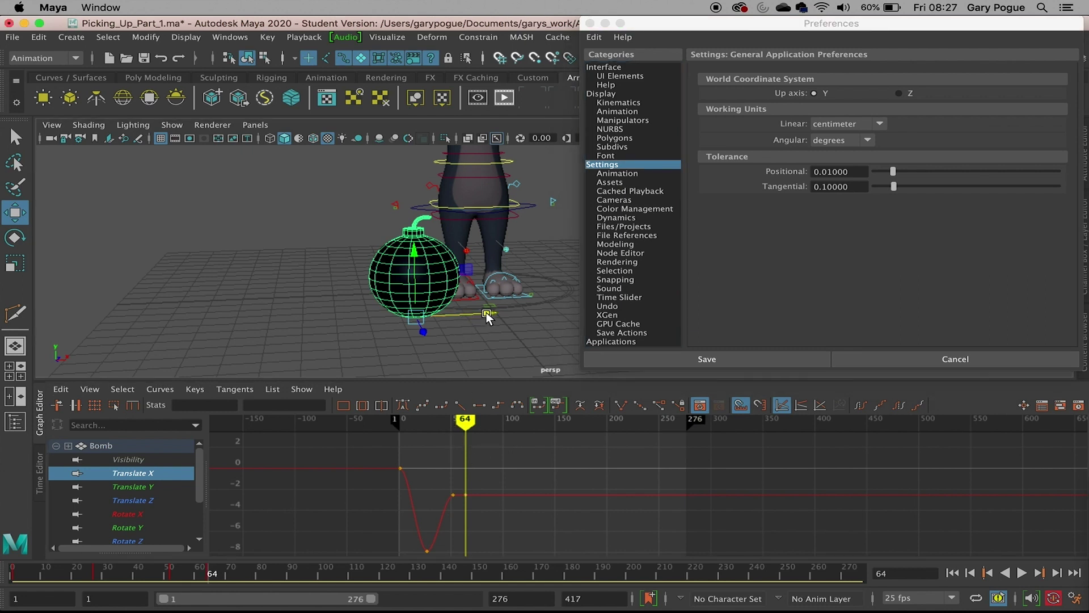
pyautogui.moveTo(481, 314); pyautogui.dragTo(274, 324)
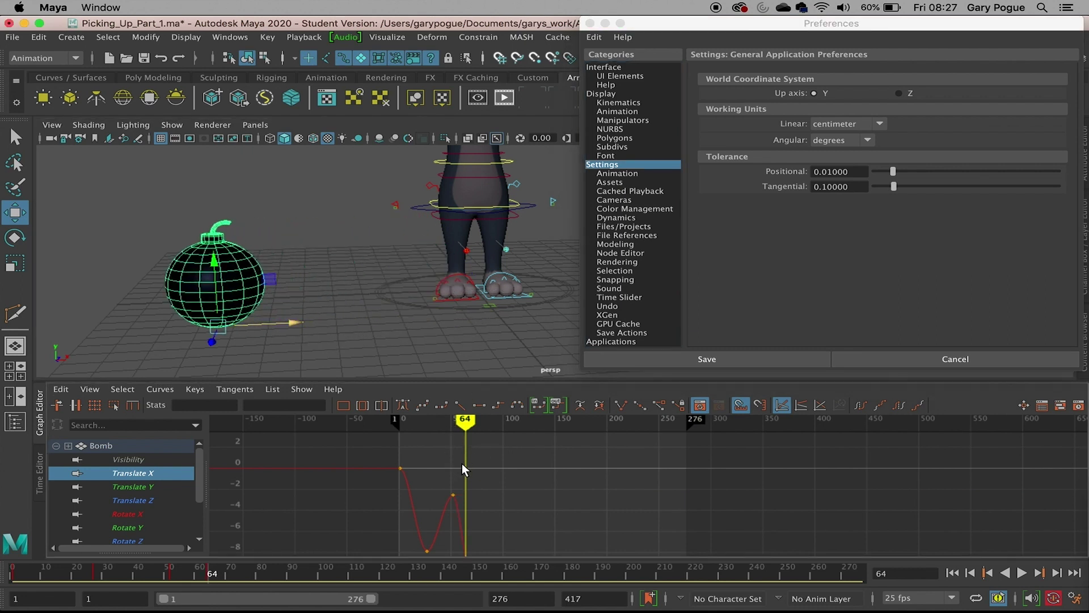
pyautogui.moveTo(466, 419); pyautogui.dragTo(552, 420)
pyautogui.scroll(-3, 528, 483)
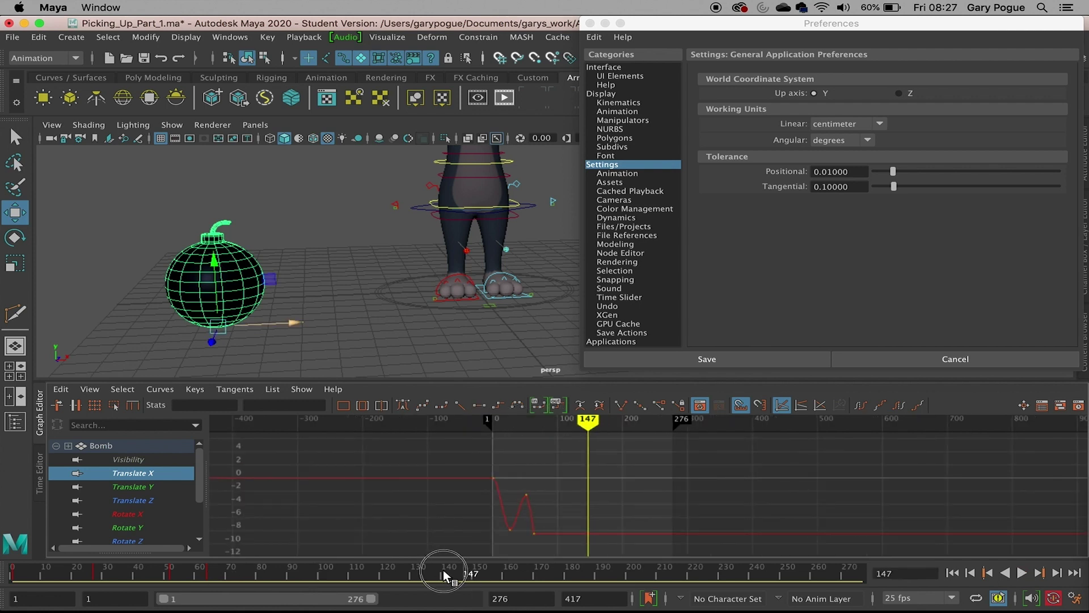
# Step: Slide the bomb right along X at frame 103 and enlarge the Translate X curve
pyautogui.moveTo(443, 570); pyautogui.dragTo(328, 573)
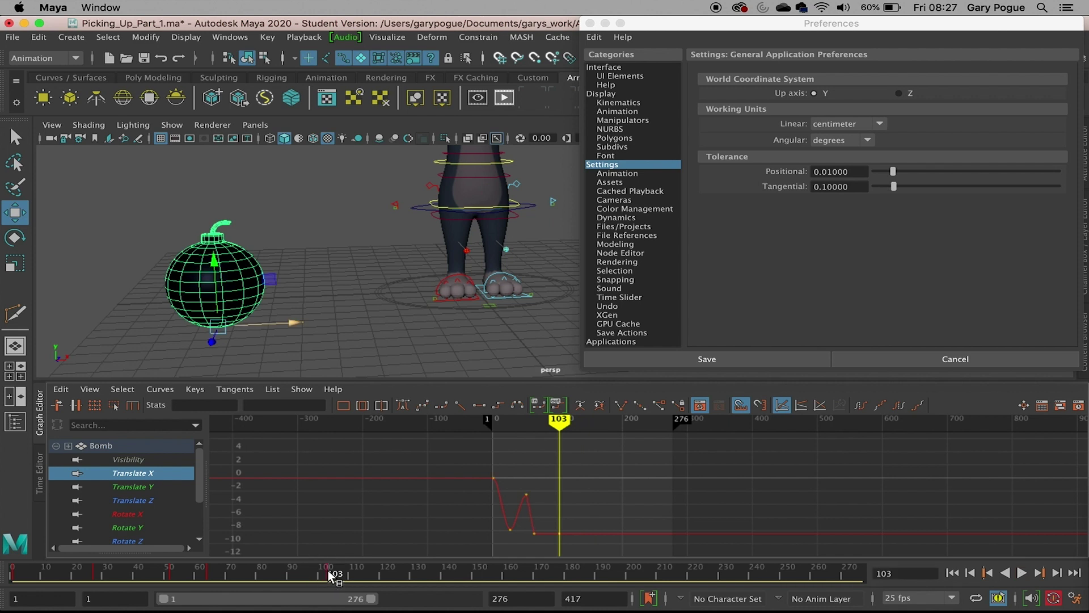
pyautogui.moveTo(301, 328); pyautogui.dragTo(436, 324)
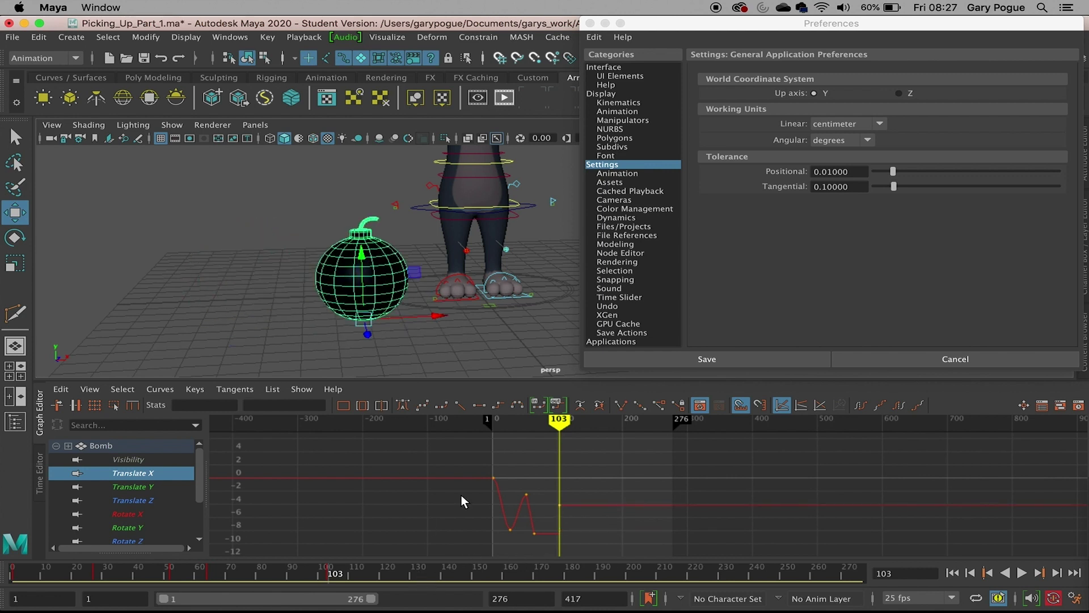
pyautogui.keyDown('alt'); pyautogui.moveTo(461, 494); pyautogui.dragTo(580, 502, button='right'); pyautogui.keyUp('alt')
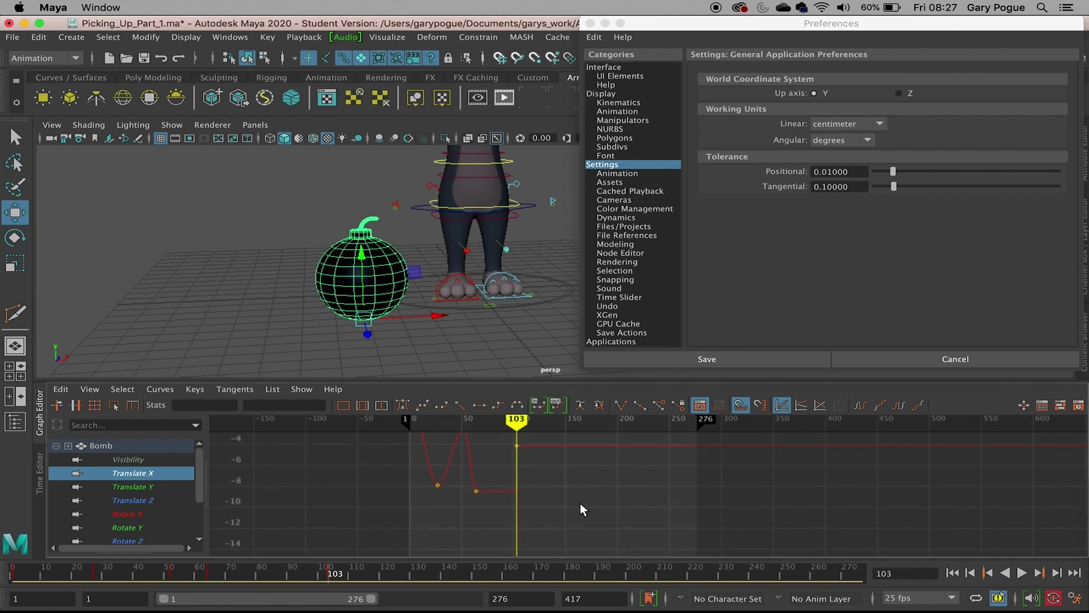
pyautogui.moveTo(517, 420); pyautogui.dragTo(625, 420)
pyautogui.keyDown('alt'); pyautogui.moveTo(499, 482); pyautogui.dragTo(501, 507, button='middle'); pyautogui.keyUp('alt')
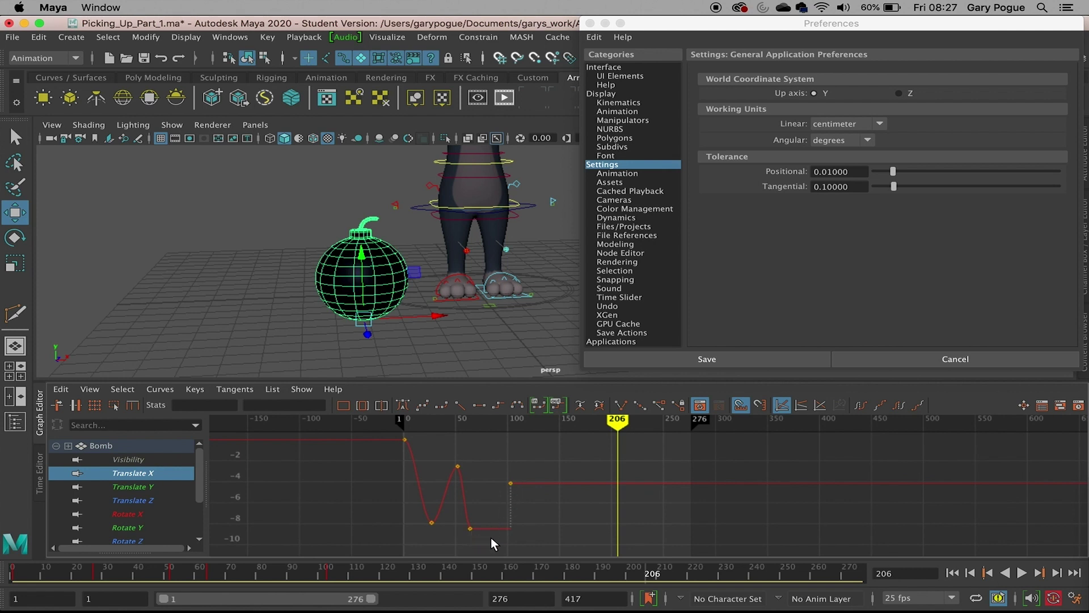
pyautogui.keyDown('alt'); pyautogui.moveTo(411, 340); pyautogui.dragTo(434, 244); pyautogui.keyUp('alt')
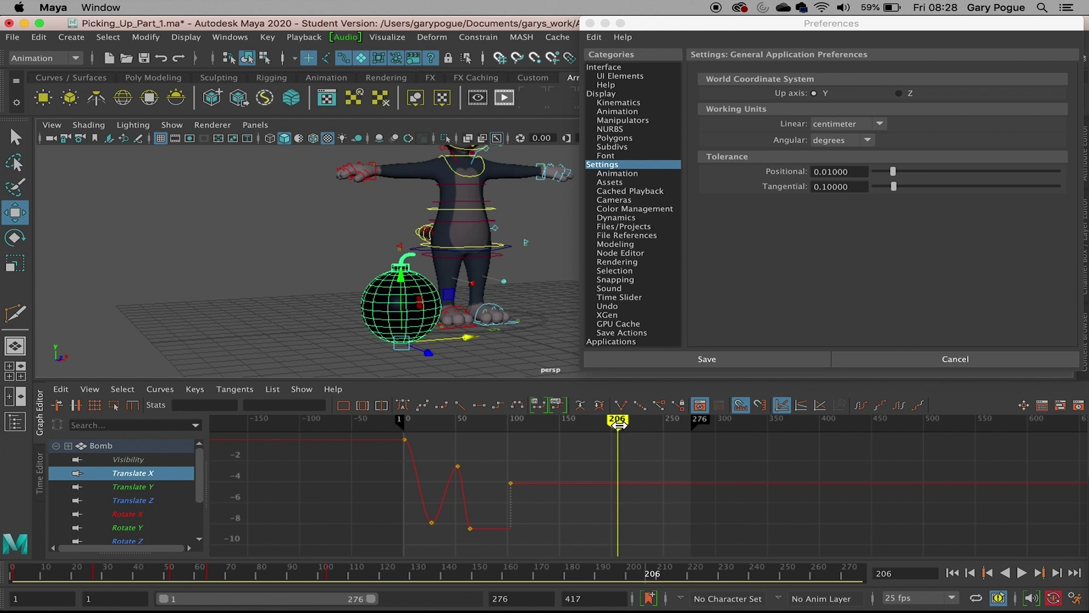
# Step: Scrub between frames 102 and 85 to review the bomb, ending at frame 108, and reframe the view
pyautogui.moveTo(618, 426)
pyautogui.mouseDown()
pyautogui.moveTo(431, 449)
pyautogui.moveTo(528, 450)
pyautogui.moveTo(494, 453)
pyautogui.moveTo(511, 453)
pyautogui.mouseUp()
pyautogui.moveTo(525, 455); pyautogui.dragTo(491, 459)
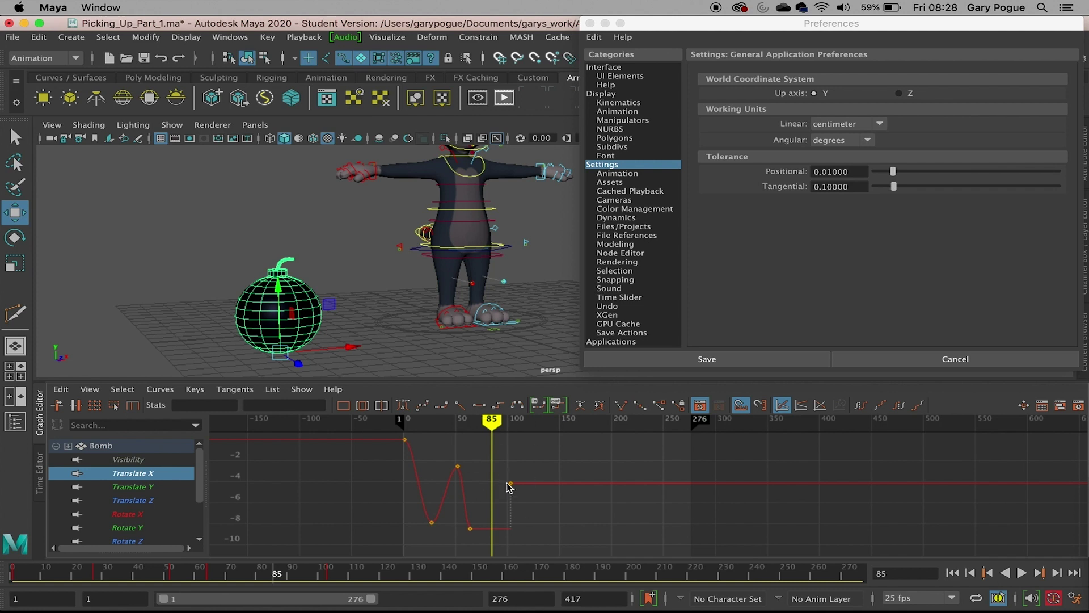
pyautogui.moveTo(491, 420)
pyautogui.mouseDown()
pyautogui.moveTo(472, 426)
pyautogui.moveTo(515, 439)
pyautogui.mouseUp()
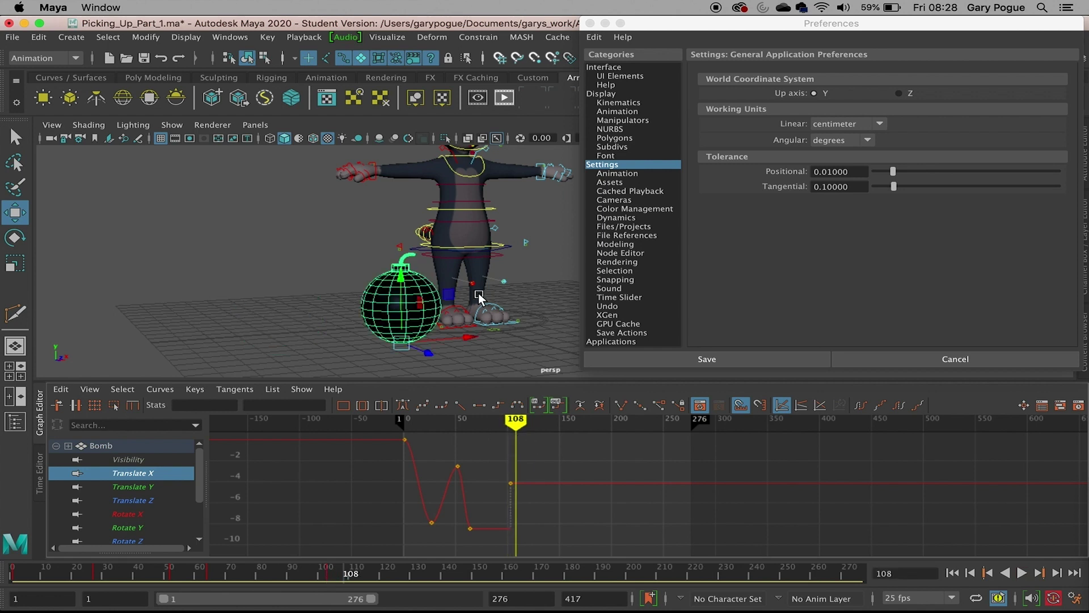
pyautogui.keyDown('alt'); pyautogui.moveTo(492, 244); pyautogui.dragTo(473, 261, button='middle'); pyautogui.keyUp('alt')
pyautogui.keyDown('alt'); pyautogui.moveTo(473, 261); pyautogui.dragTo(498, 255); pyautogui.keyUp('alt')
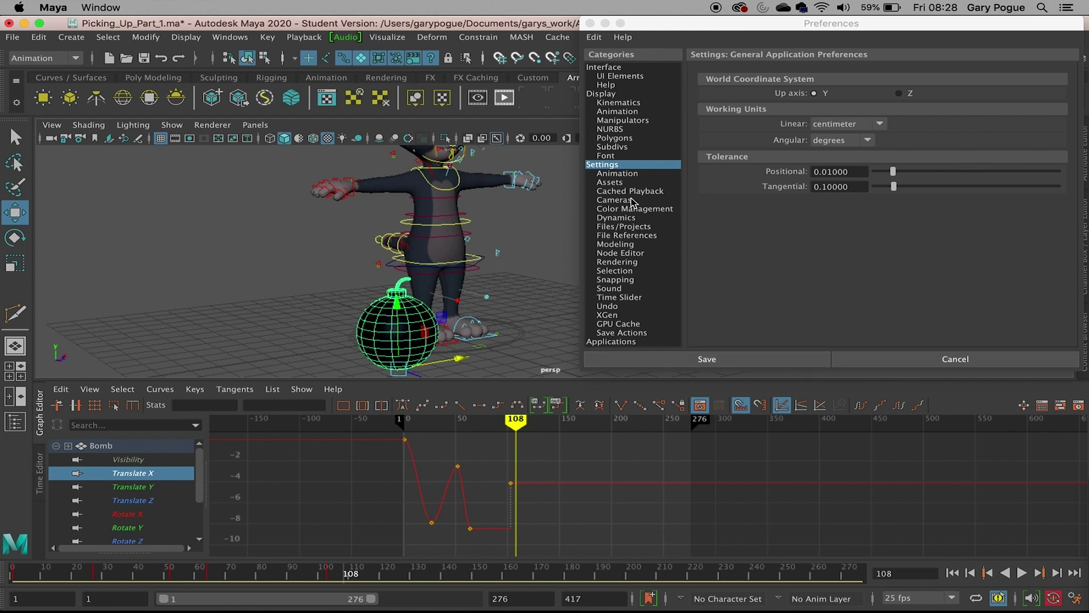
# Step: Save the Animation tangent preferences and return the current time to frame 1
pyautogui.click(617, 174)
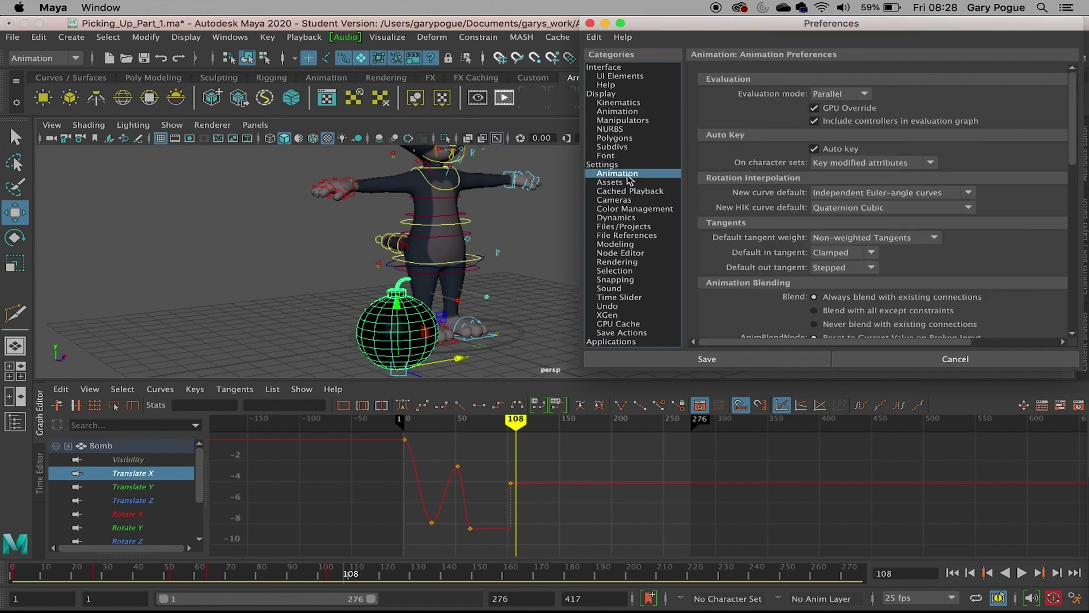
pyautogui.click(763, 360)
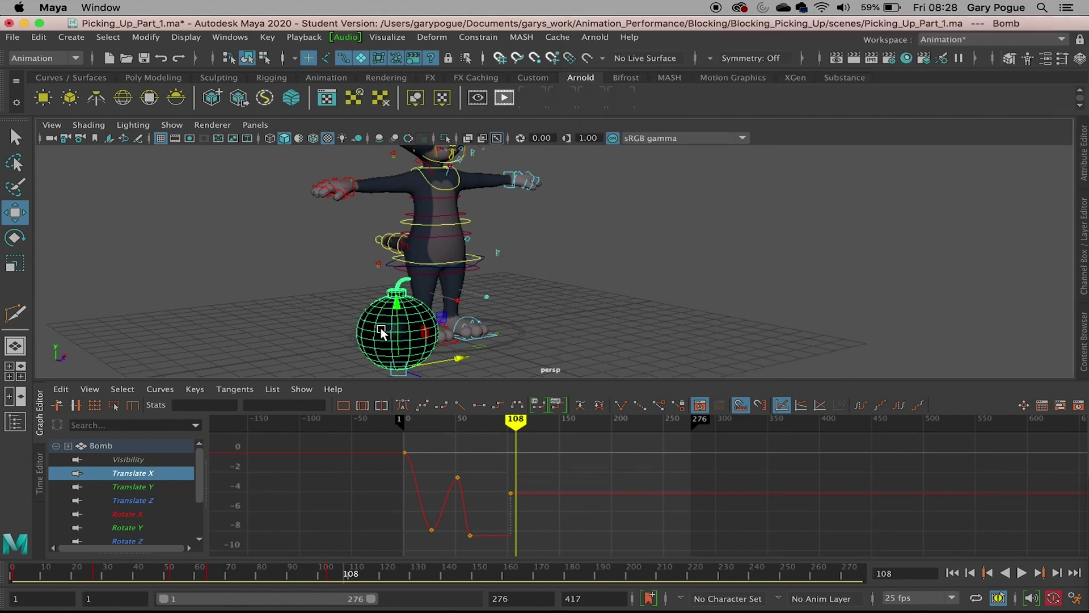
pyautogui.moveTo(316, 573); pyautogui.dragTo(13, 573)
# Step: Delete all the bomb's Translate X test keys and toggle the viewport layout
pyautogui.moveTo(397, 444); pyautogui.dragTo(508, 548)
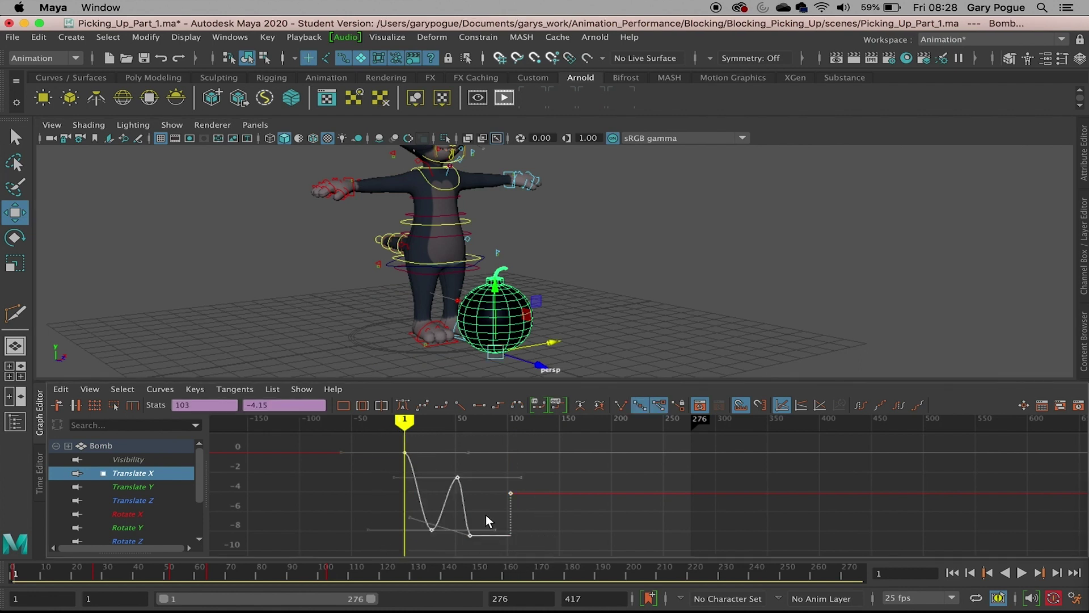
pyautogui.press('Delete')
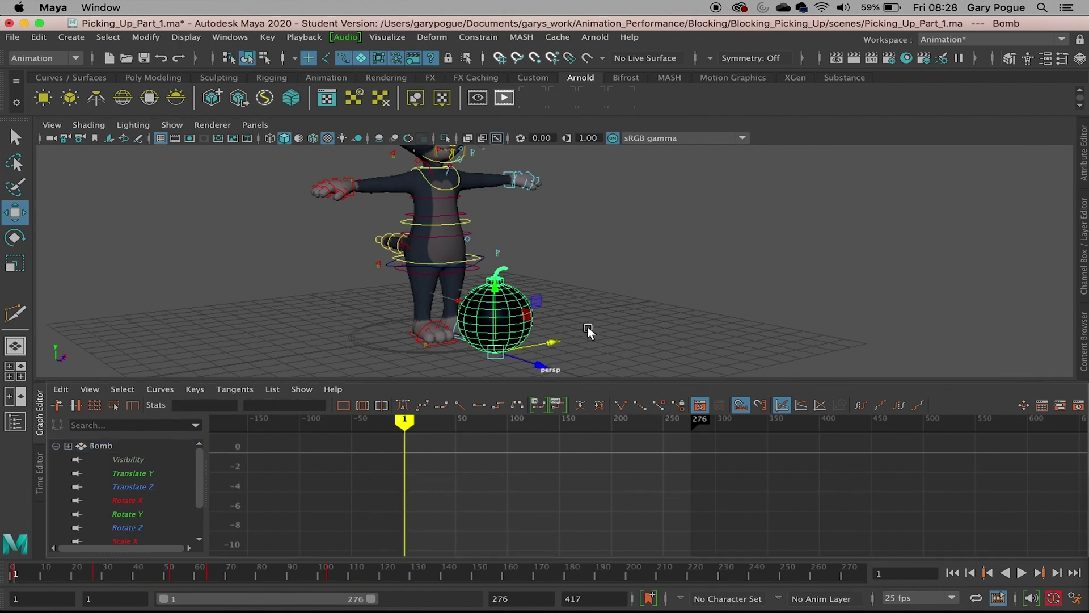
pyautogui.press('space')
pyautogui.press('space')
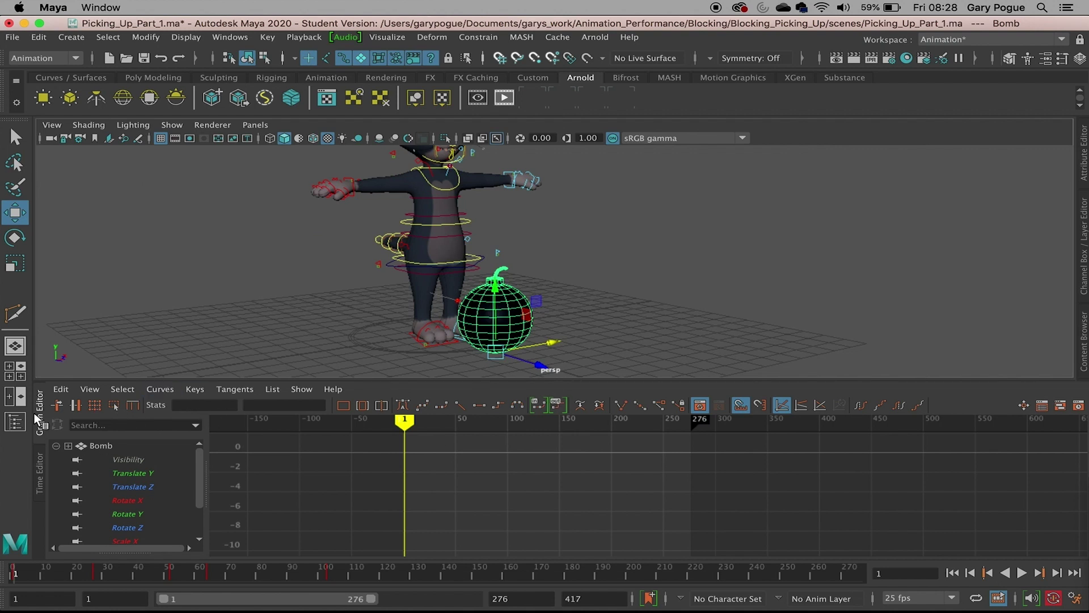
# Step: Collapse the Graph Editor panel so the perspective view fills the window
pyautogui.click(36, 412)
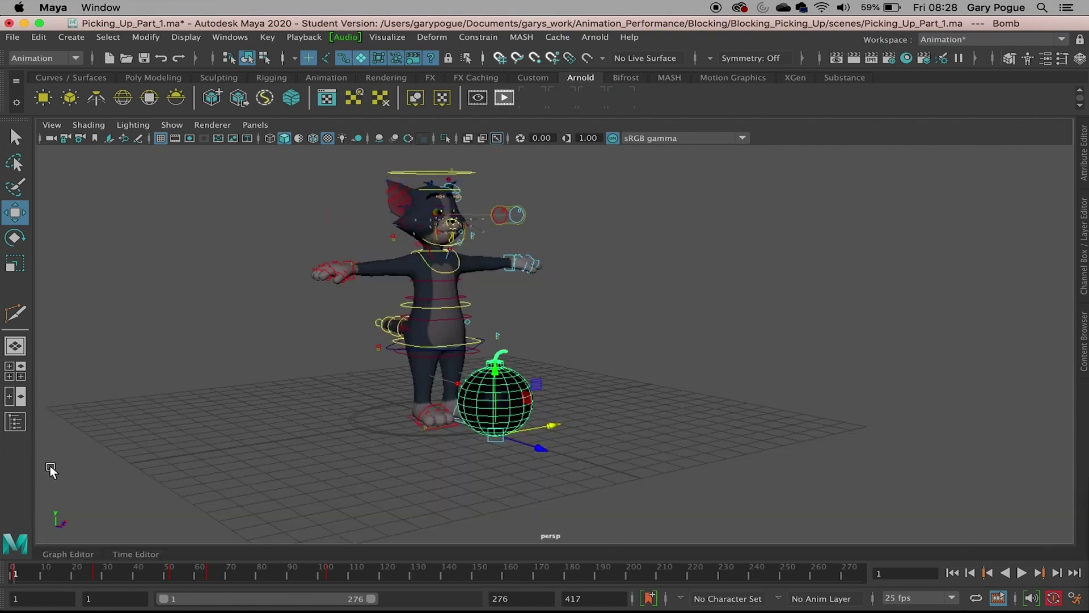
pyautogui.click(74, 554)
pyautogui.click(37, 412)
# Step: Centre the cat rig and bomb in the perspective view and turn Auto Key off
pyautogui.keyDown('alt'); pyautogui.moveTo(510, 342); pyautogui.dragTo(584, 374); pyautogui.keyUp('alt')
pyautogui.keyDown('alt'); pyautogui.moveTo(576, 295); pyautogui.dragTo(685, 339, button='middle'); pyautogui.keyUp('alt')
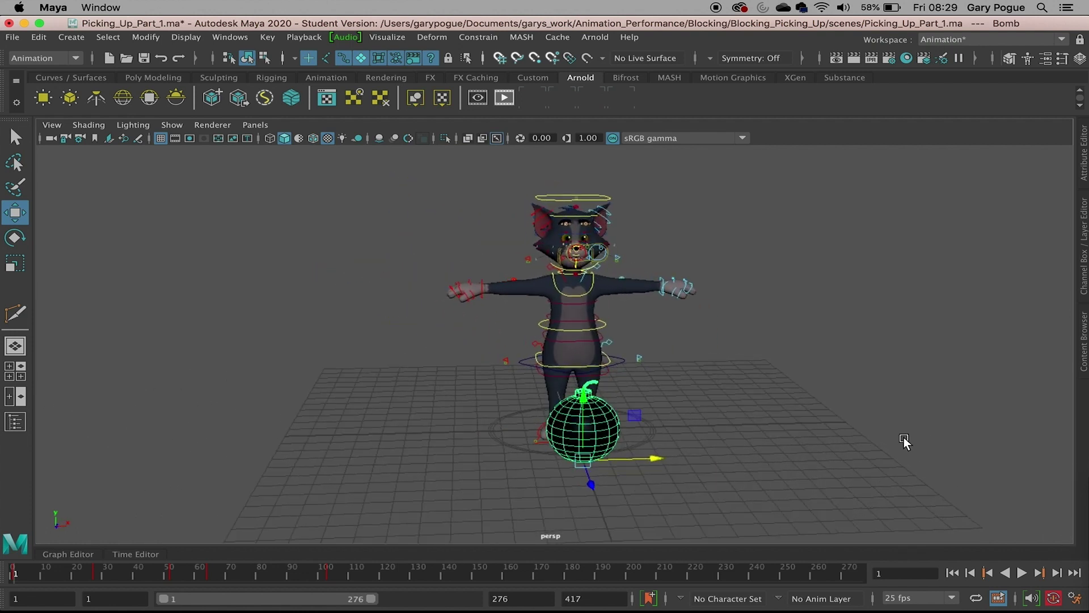
pyautogui.click(1053, 598)
pyautogui.keyDown('alt'); pyautogui.moveTo(673, 423); pyautogui.dragTo(652, 390); pyautogui.keyUp('alt')
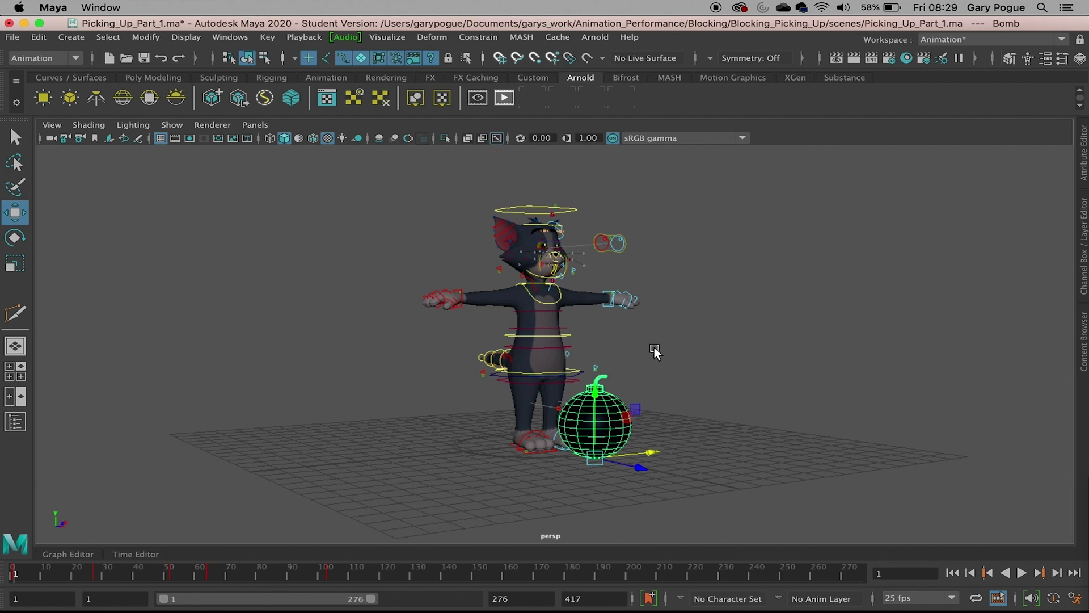